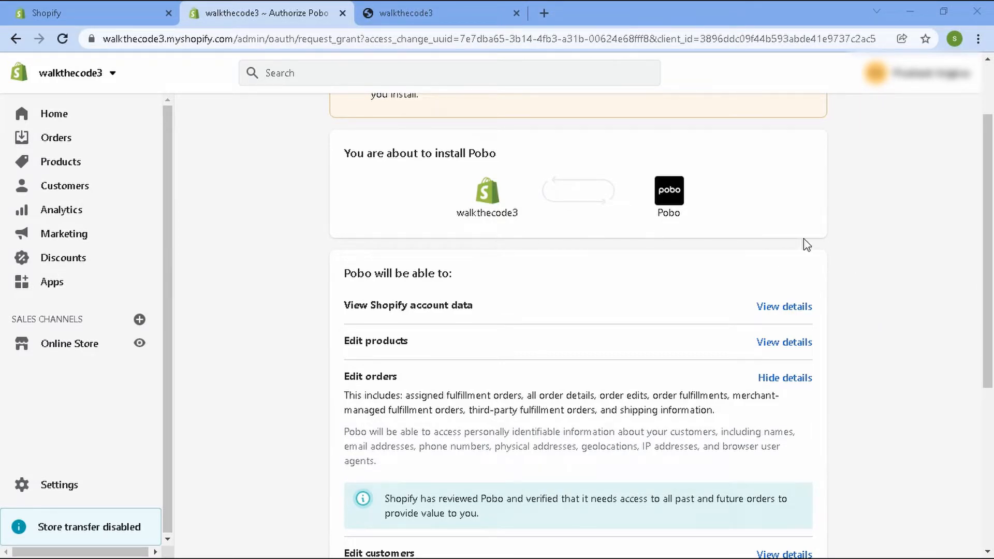
Install the unlisted Pobo app on the store and approve its Basic plan subscription.
scroll(806, 244, up, 2)
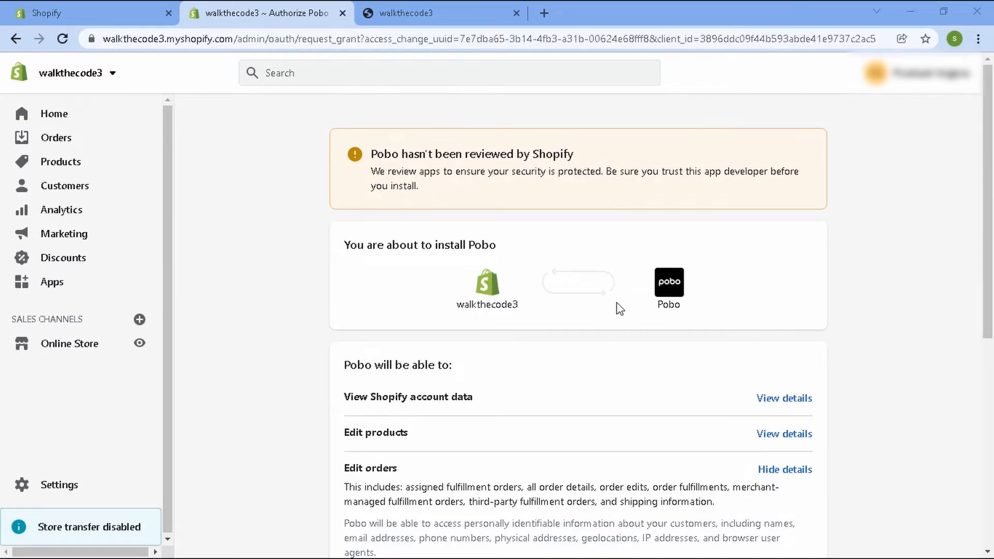
scroll(570, 239, down, 7)
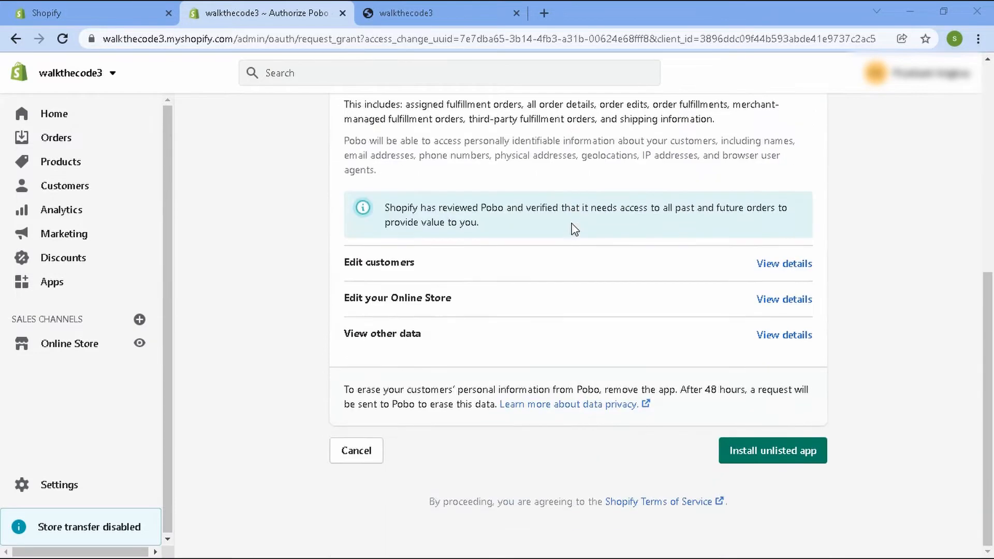
click(774, 454)
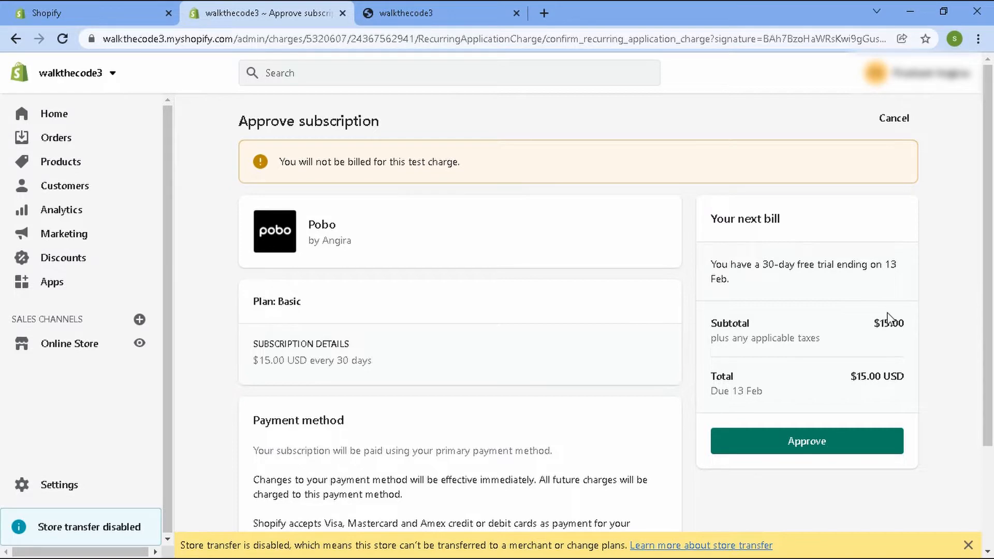
click(821, 444)
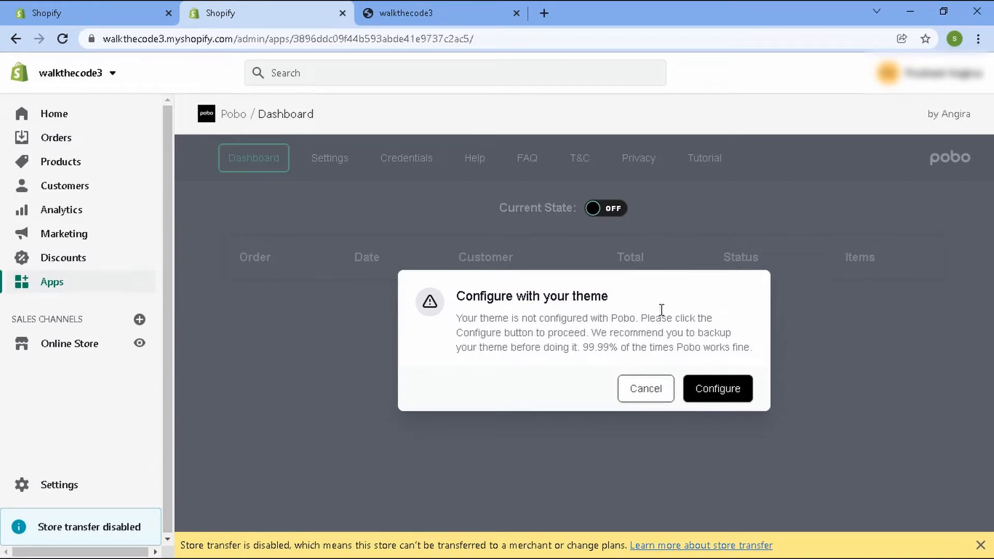
Configure Pobo with the store theme and open the app's FAQ page.
click(718, 392)
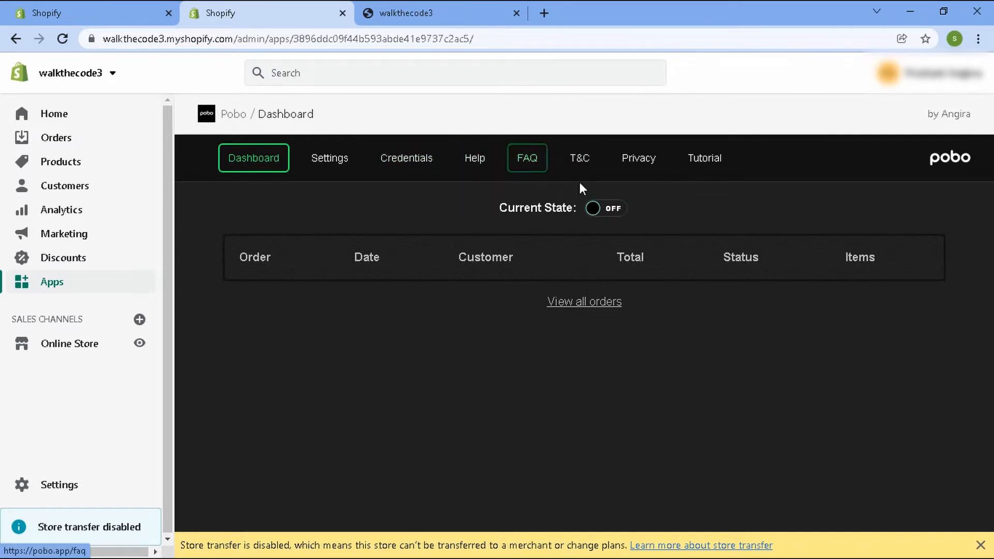
click(526, 168)
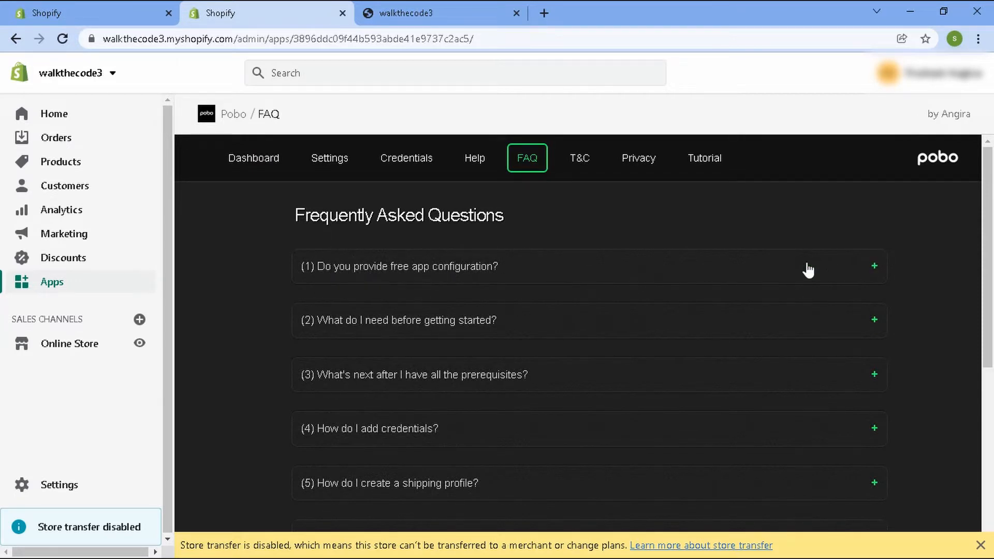
Expand and read the FAQ answers on free app configuration and on what is needed before getting started.
click(878, 268)
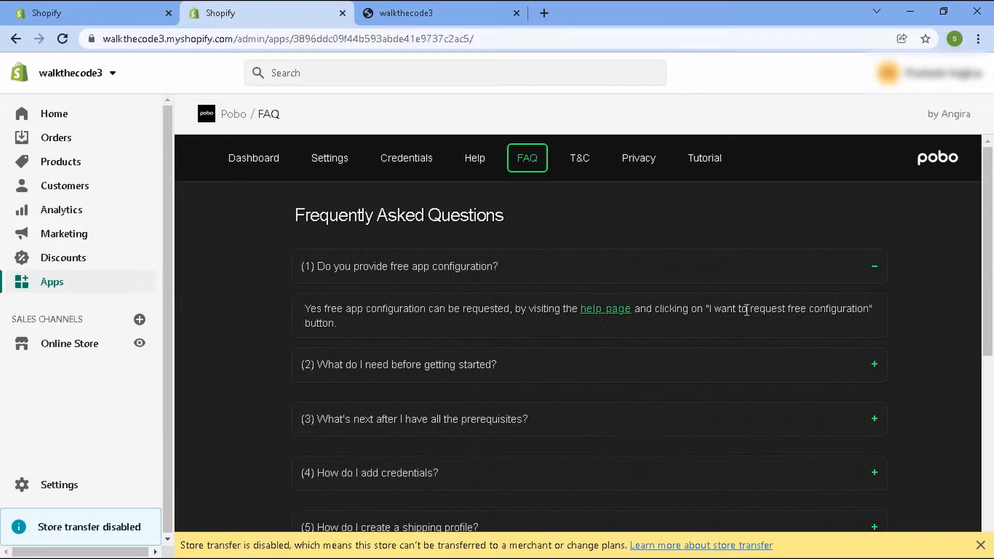
click(873, 268)
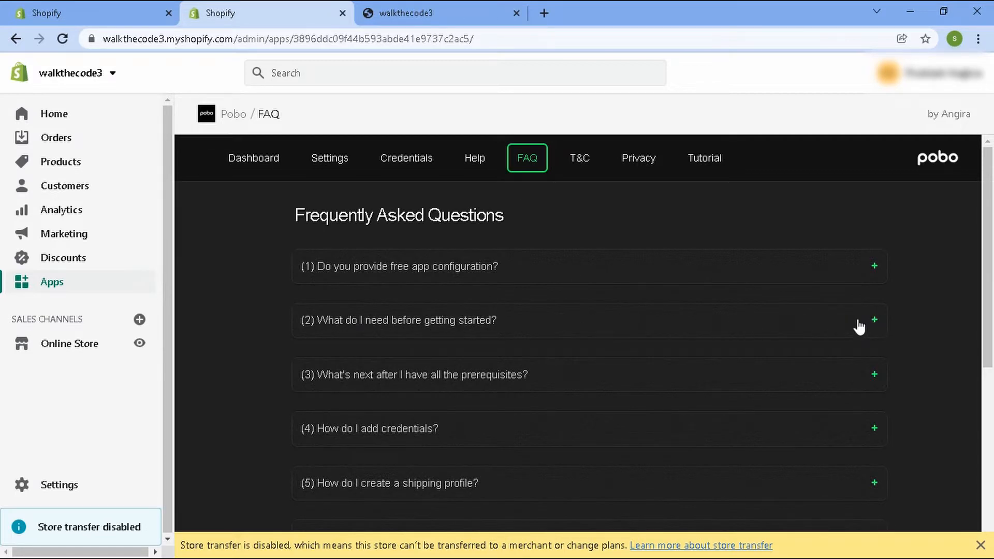
click(810, 331)
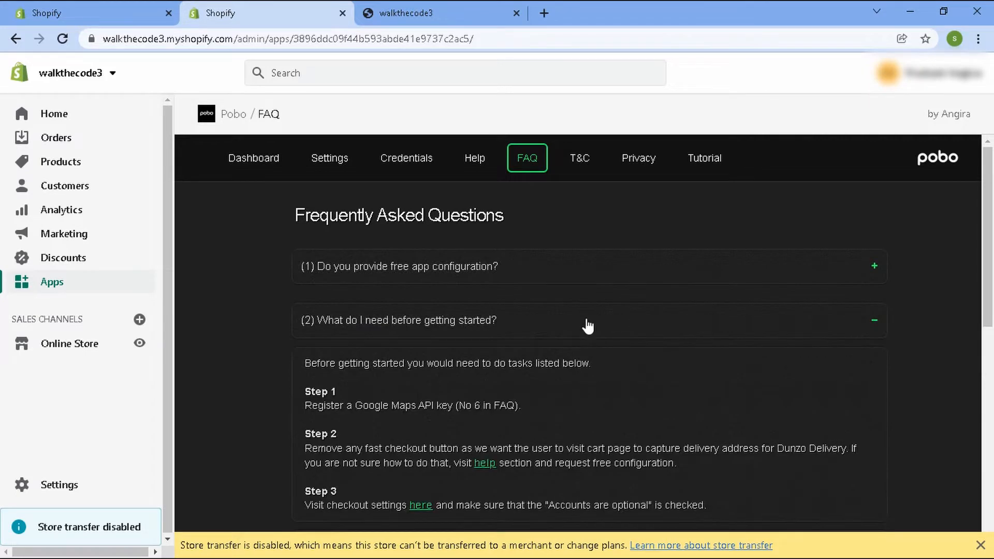
scroll(586, 325, down, 2)
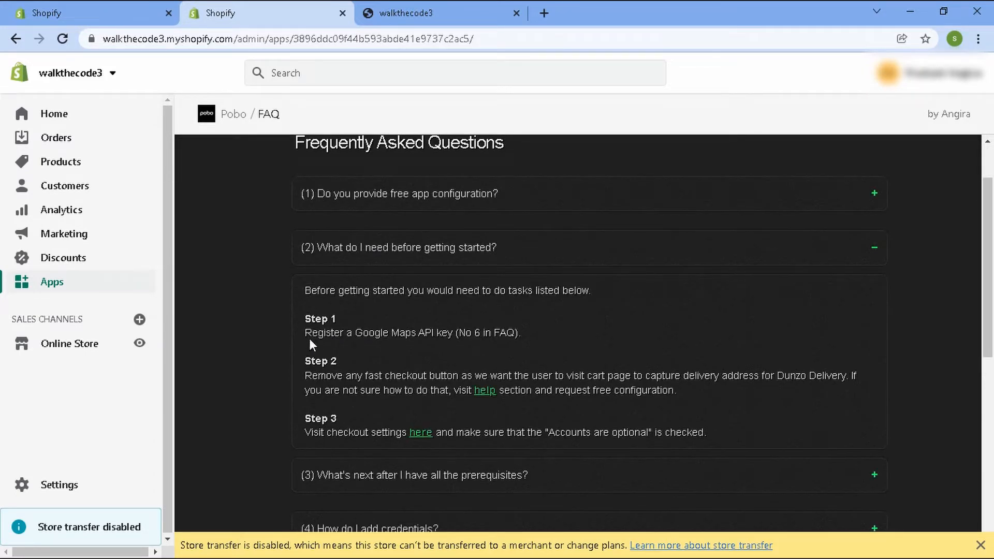
drag(305, 334, 523, 332)
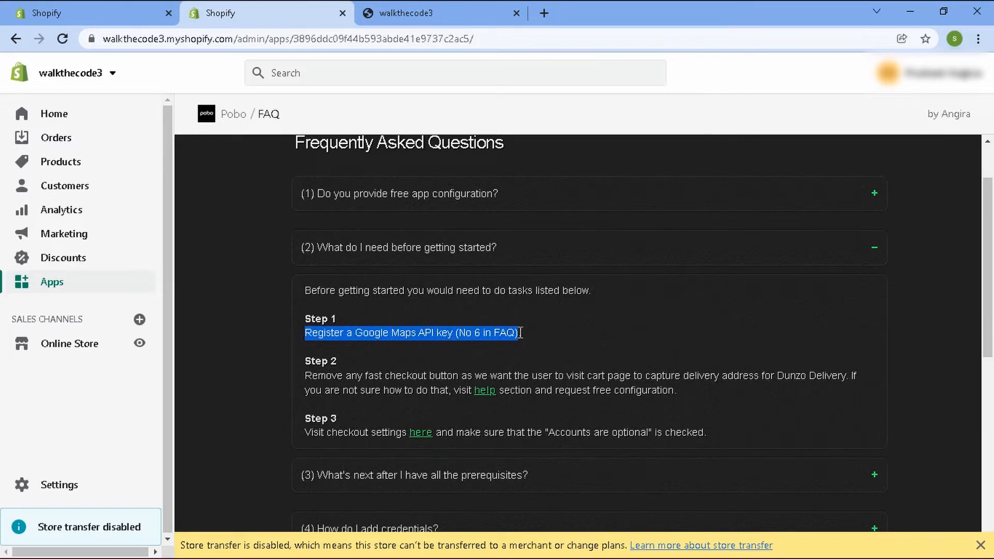
click(538, 333)
drag(459, 333, 514, 336)
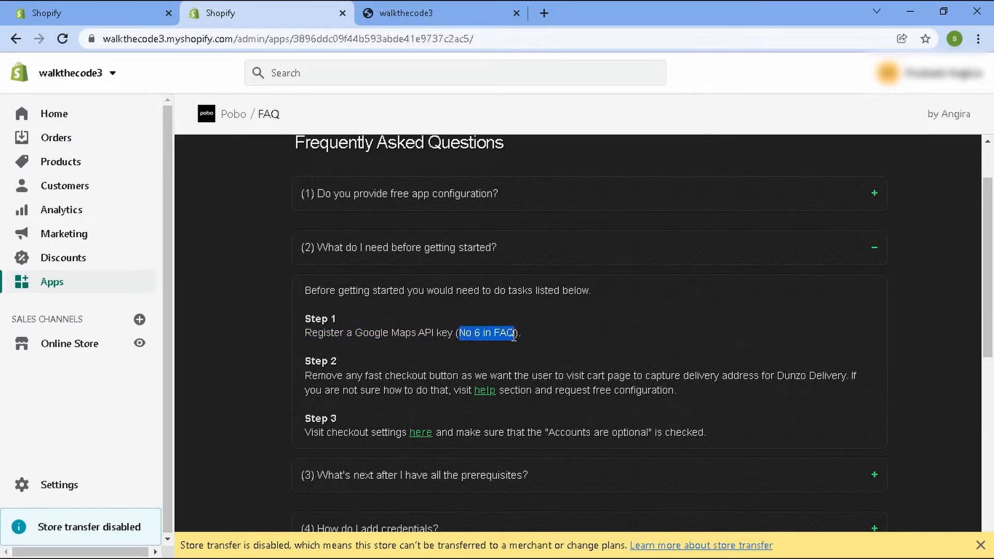
click(541, 336)
Follow the Google Maps API key FAQ's billing link to start creating a new billing account in Google Cloud.
scroll(548, 332, down, 4)
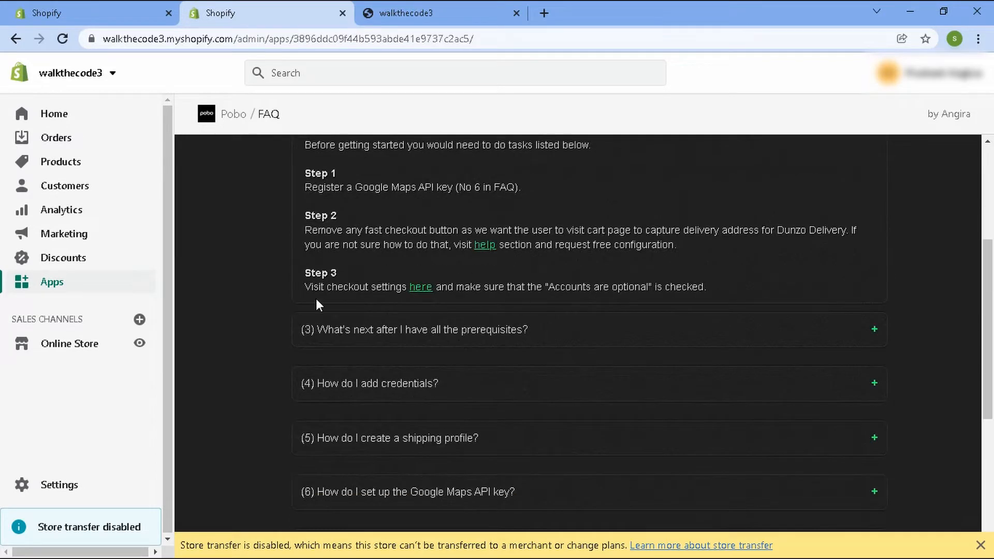
scroll(435, 336, down, 4)
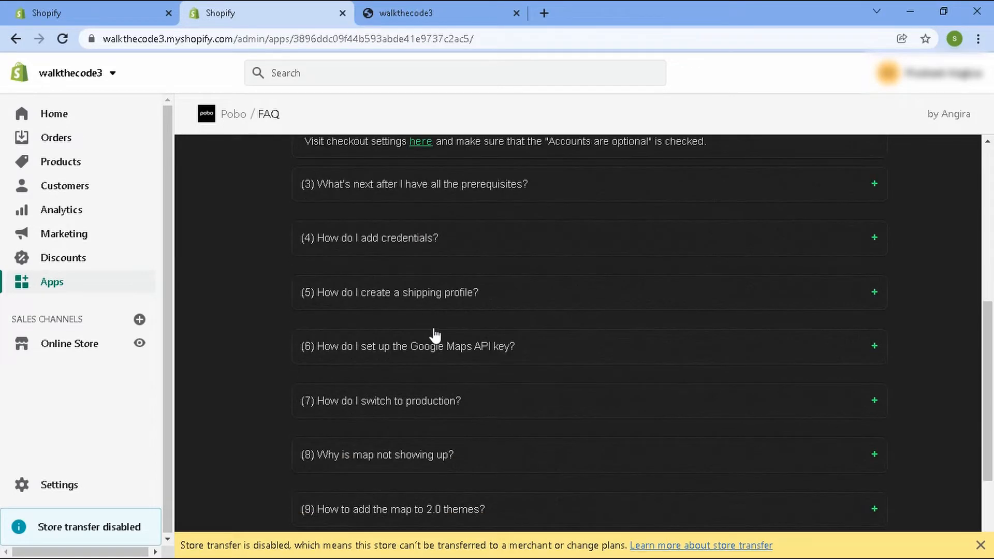
click(816, 358)
scroll(383, 377, down, 1)
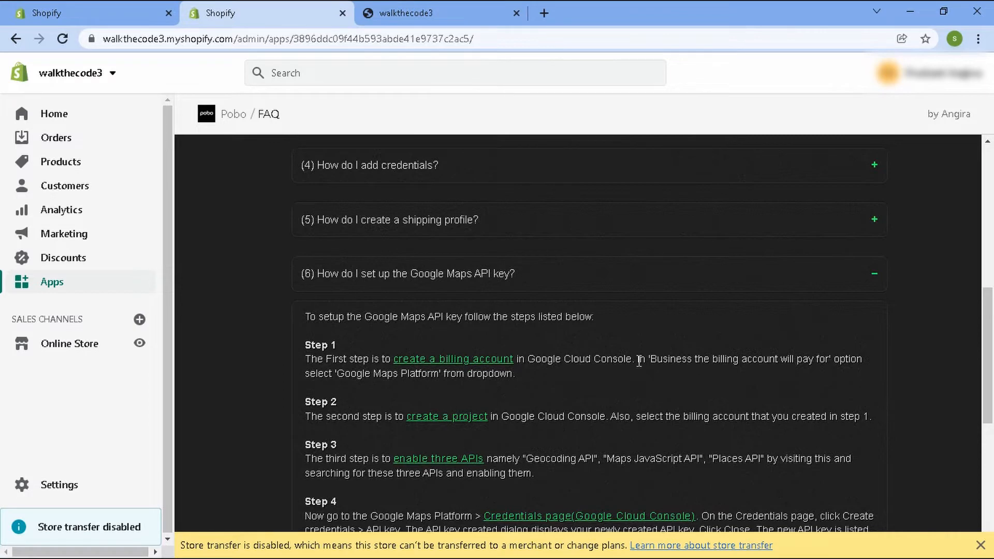
click(448, 362)
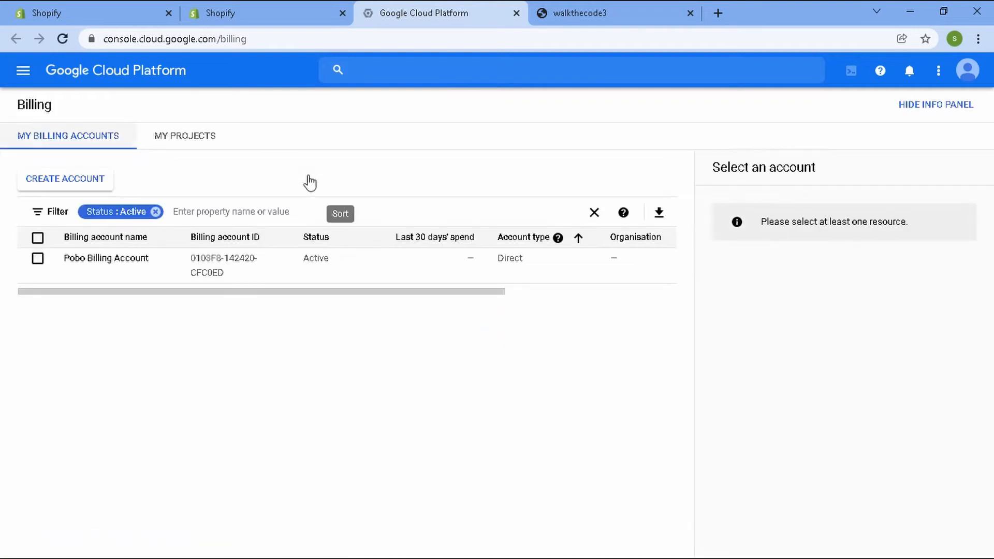
click(84, 184)
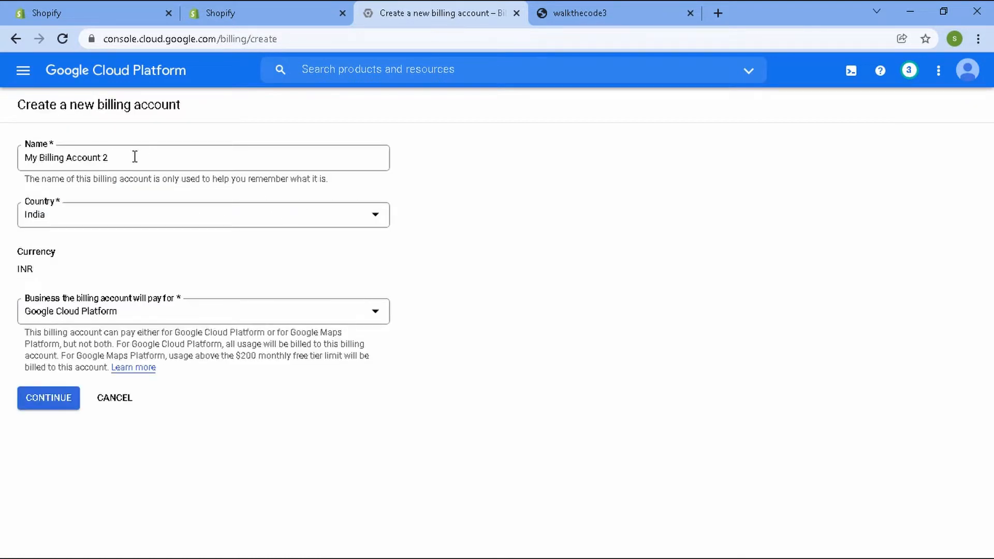
Create the billing account named My Billing Account 2 for Google Maps Platform.
drag(135, 156, 18, 157)
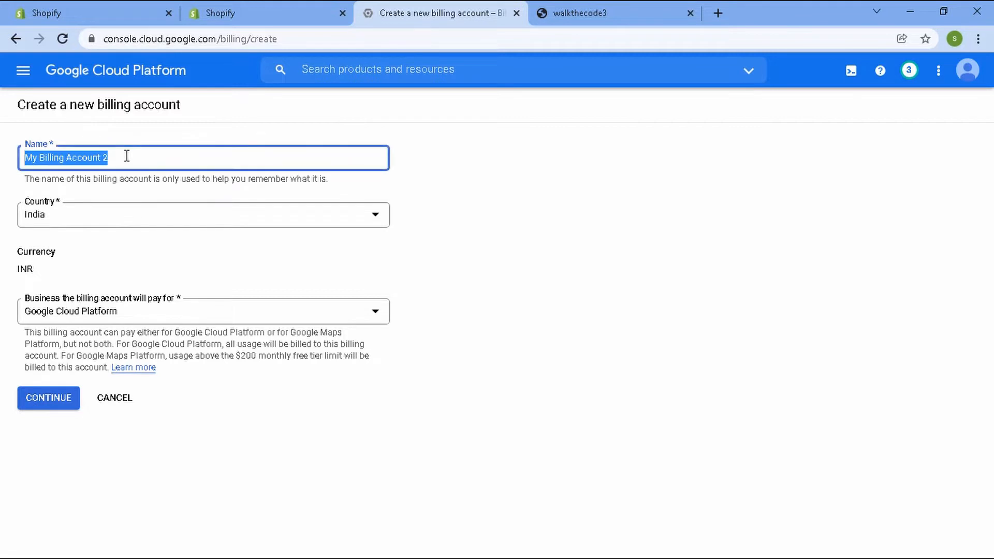
click(167, 162)
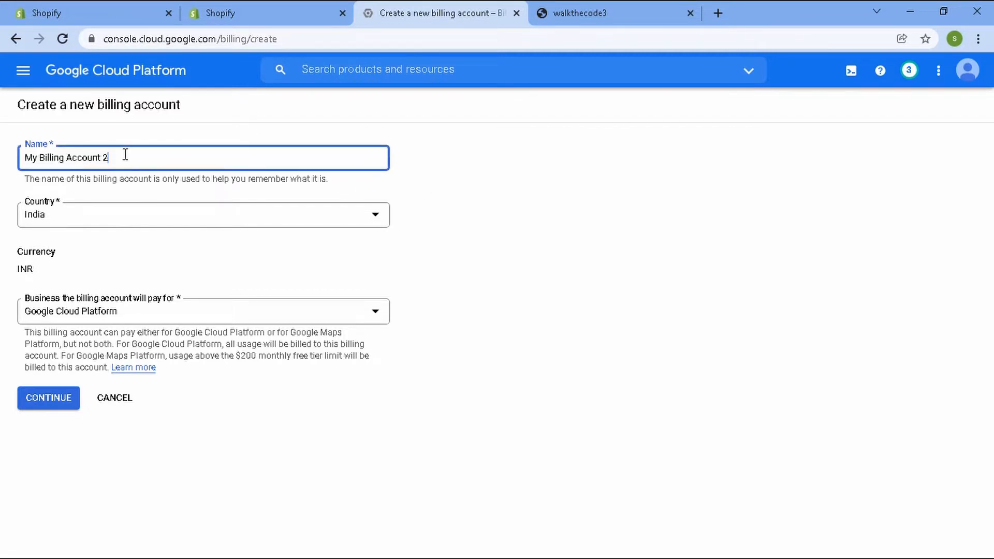
drag(123, 156, 18, 156)
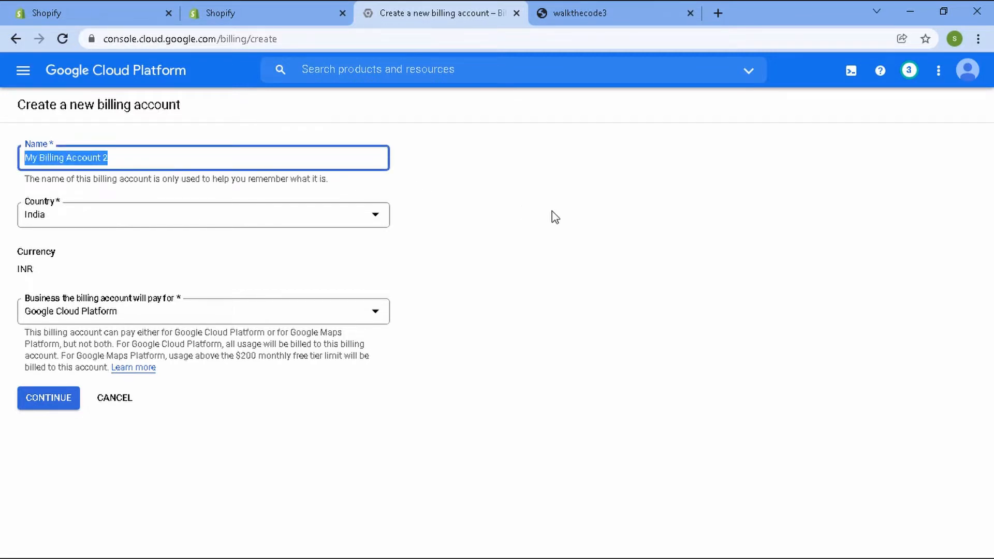
click(556, 217)
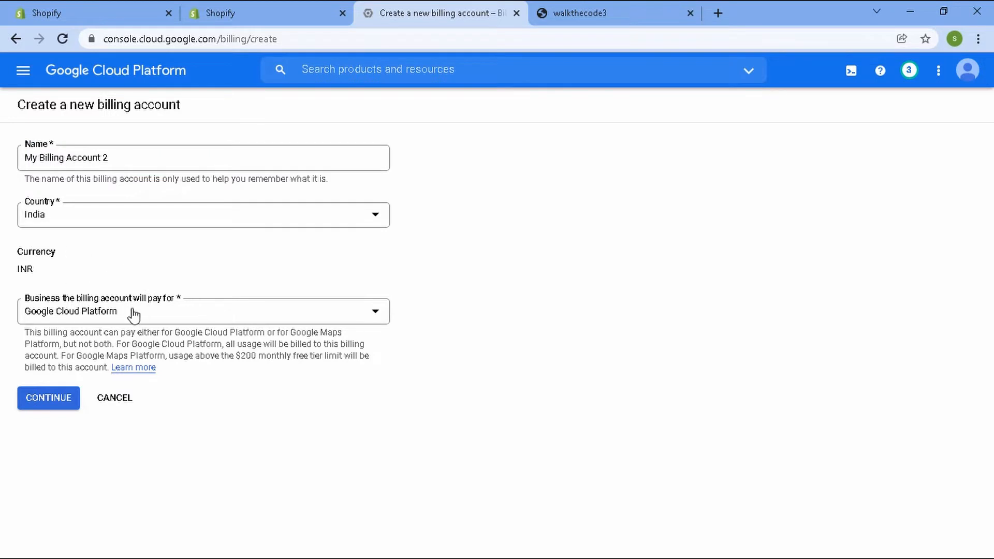
click(203, 317)
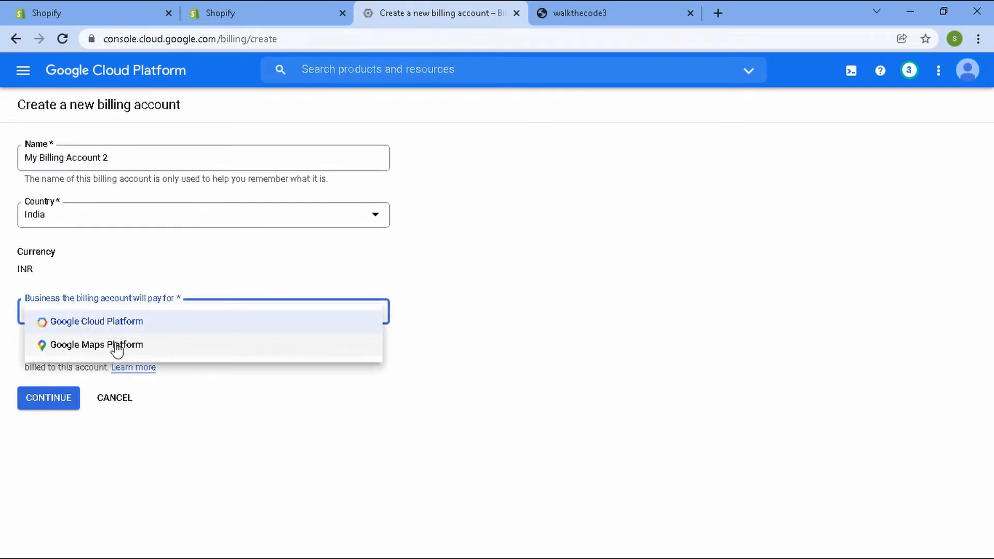
click(249, 316)
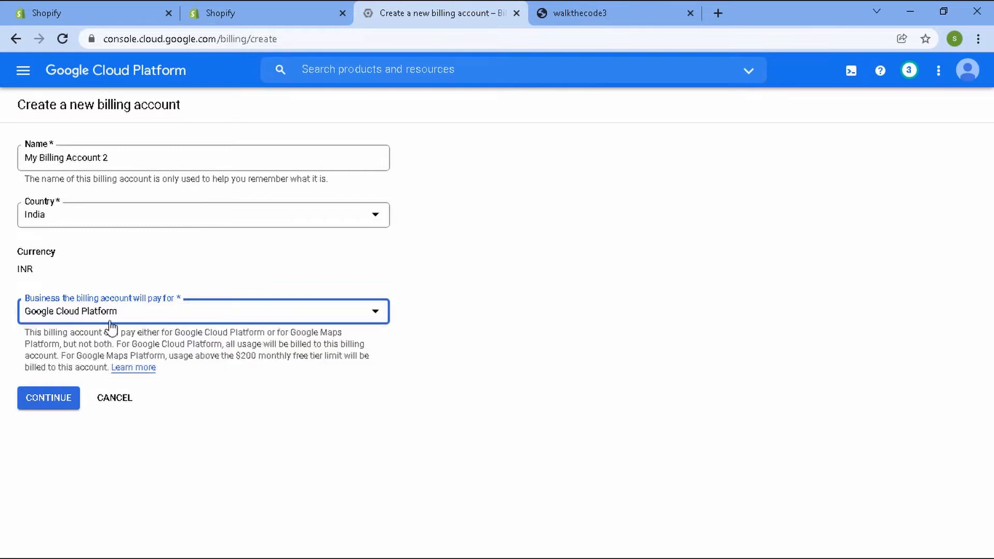
click(271, 311)
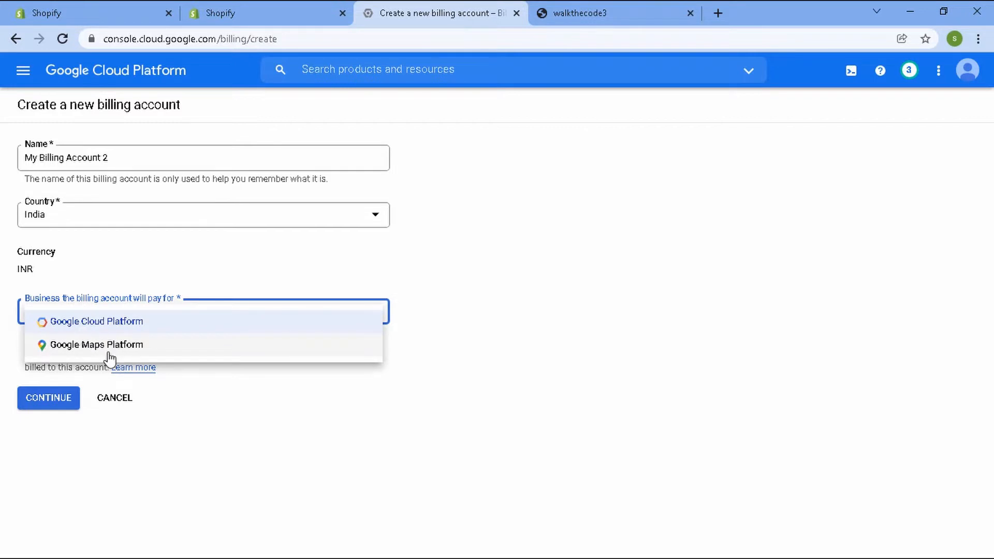
click(139, 346)
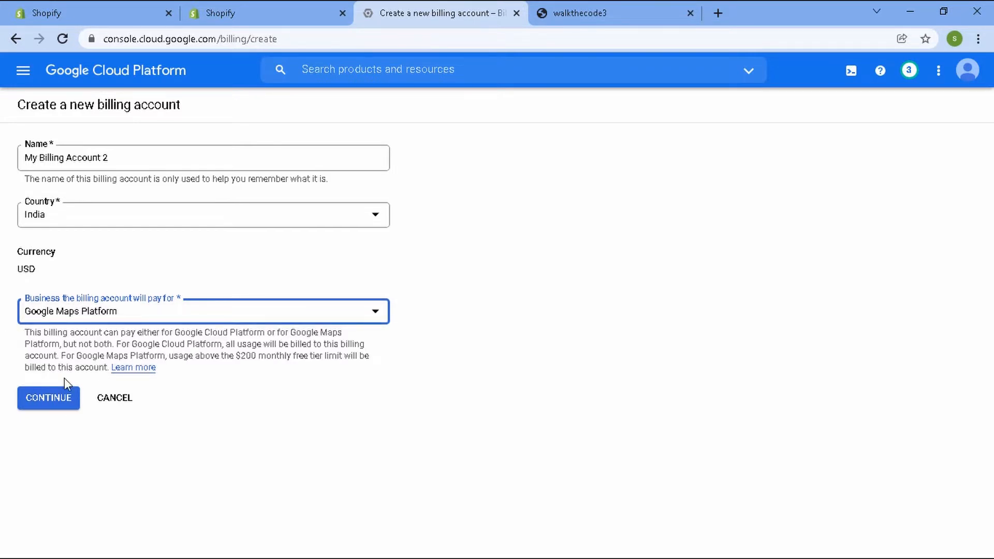
click(69, 400)
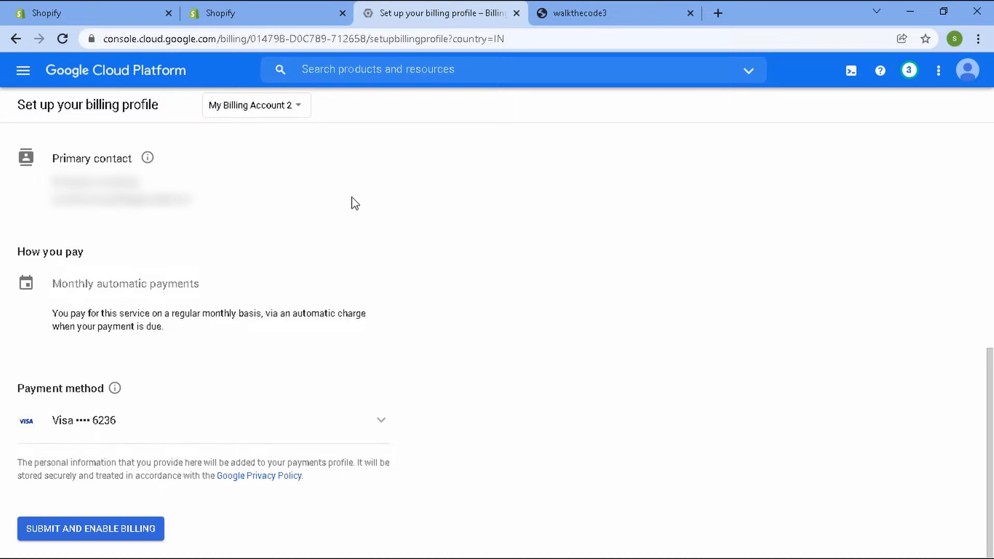
Return to the FAQ and follow the create-a-project link through to the Cloud project selector page.
click(241, 7)
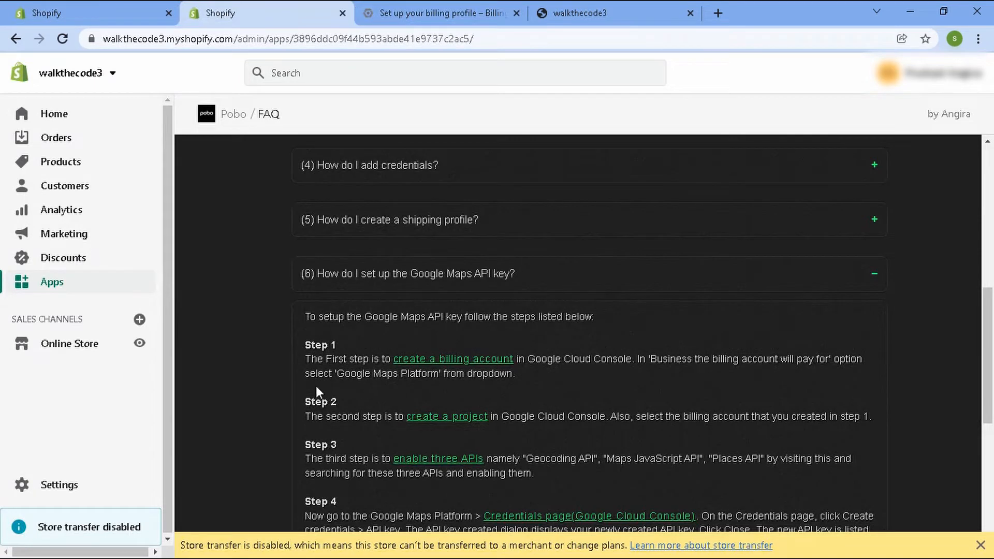
scroll(355, 390, down, 1)
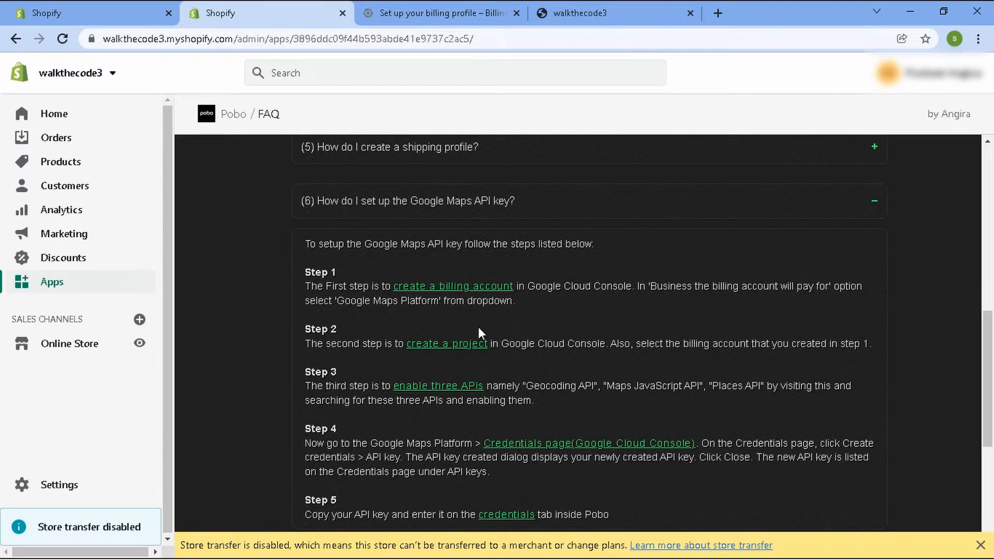
click(461, 347)
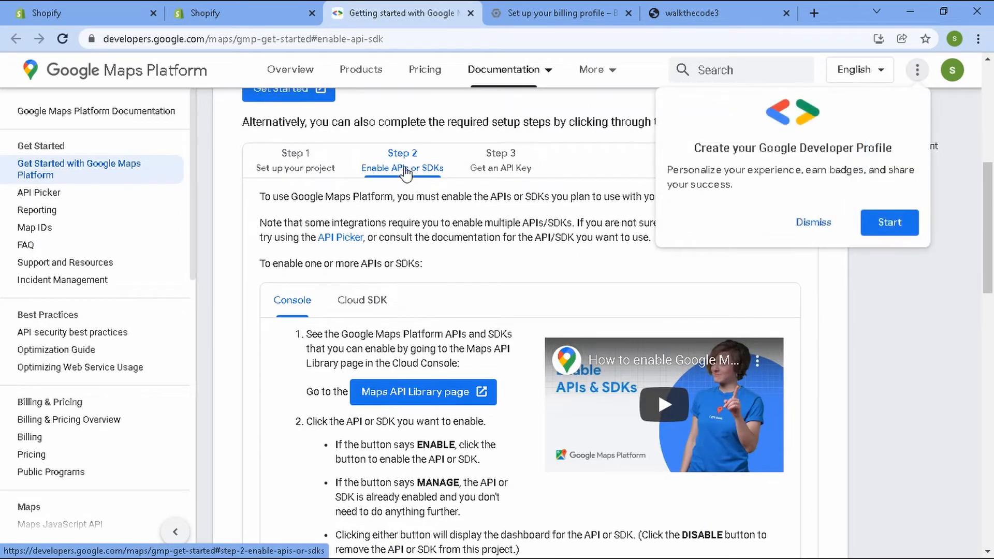
click(297, 164)
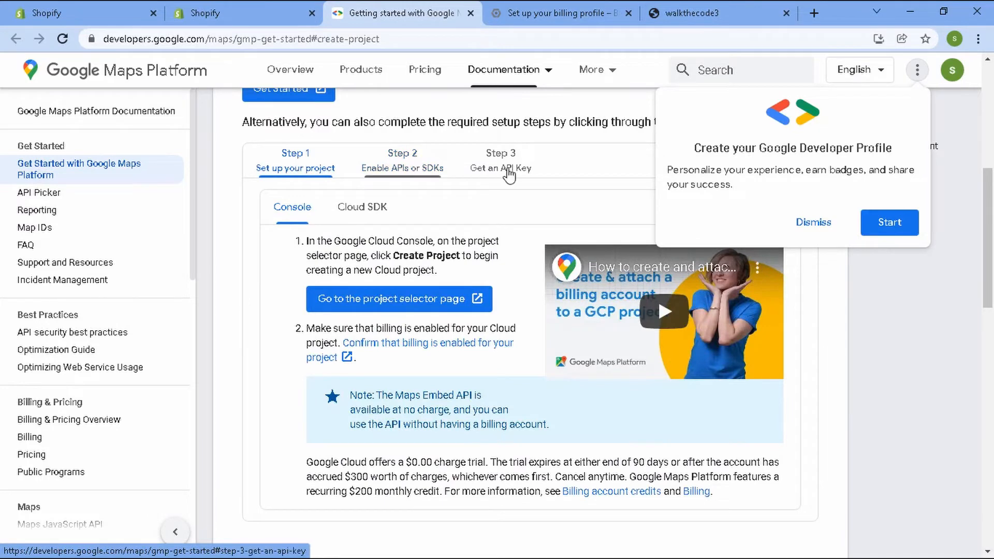
click(394, 310)
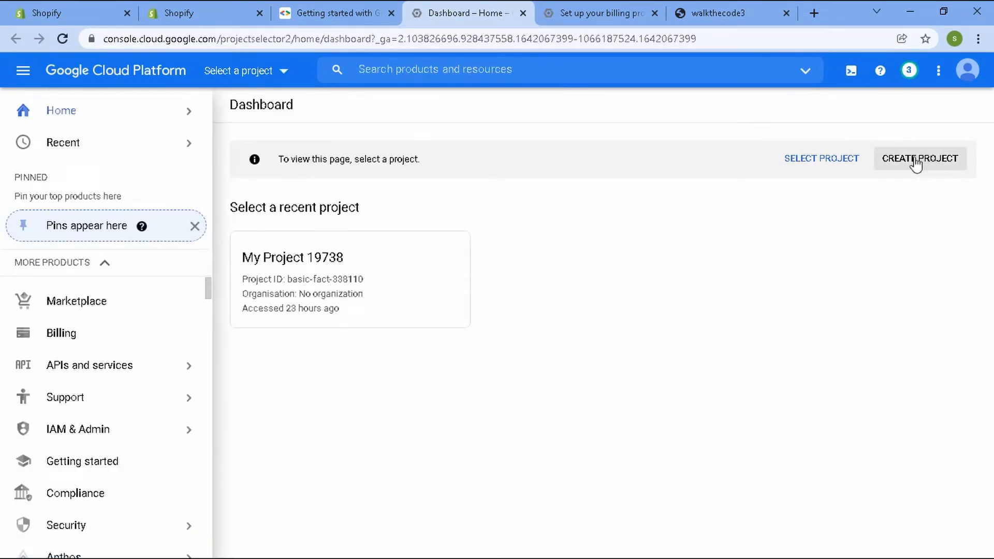
Start a new Cloud project and name it Pobo Map API.
click(922, 161)
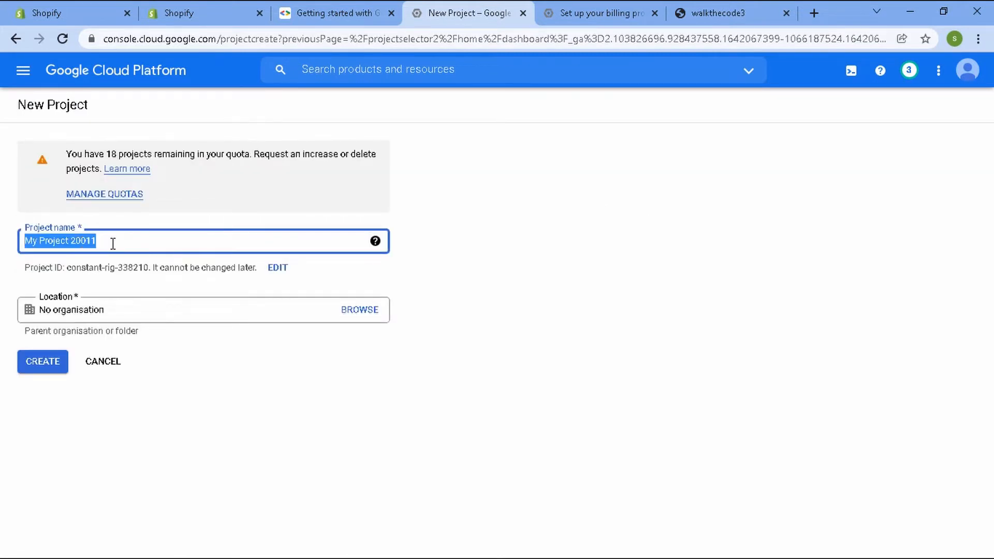
text(Pobo Map API)
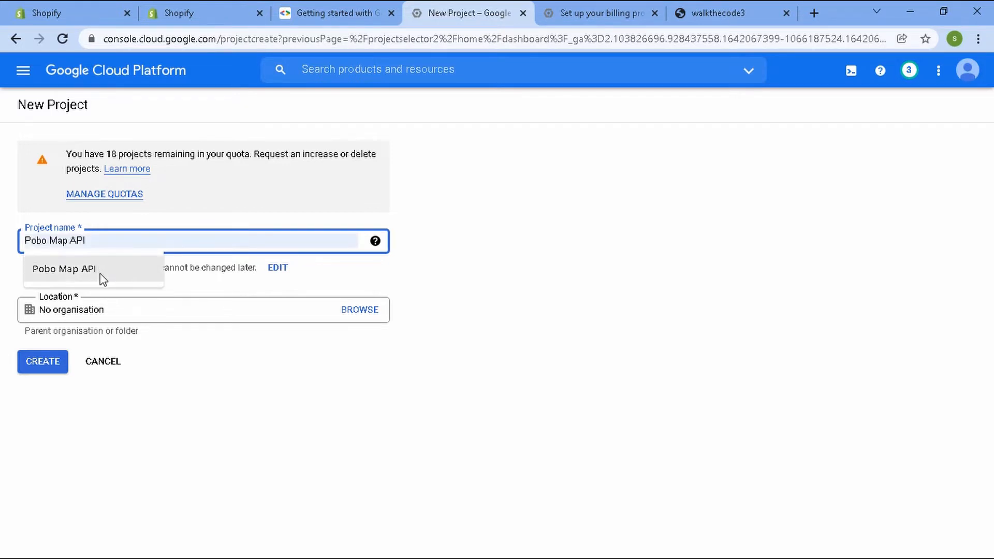
click(102, 274)
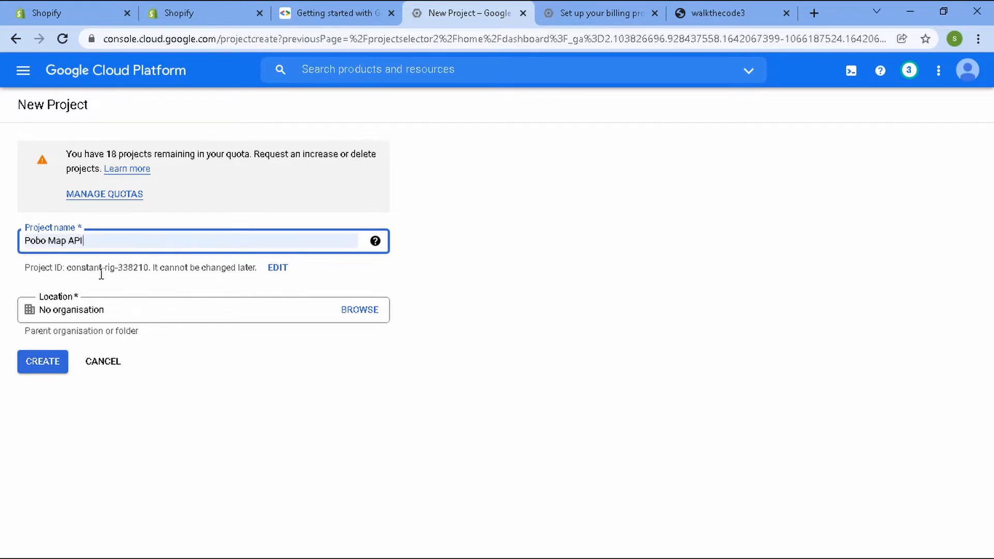
click(344, 281)
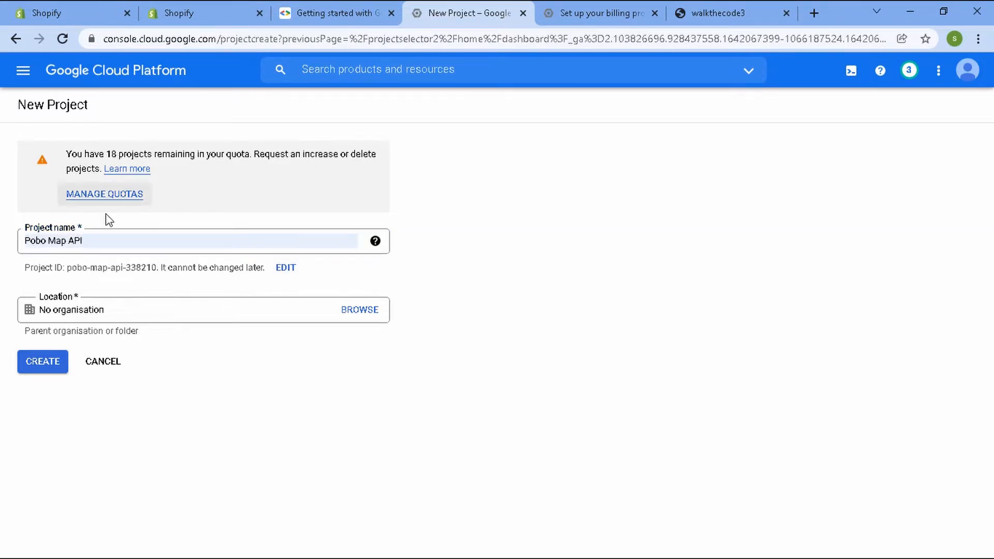
Create the Pobo Map API project.
drag(119, 246, 21, 237)
click(160, 216)
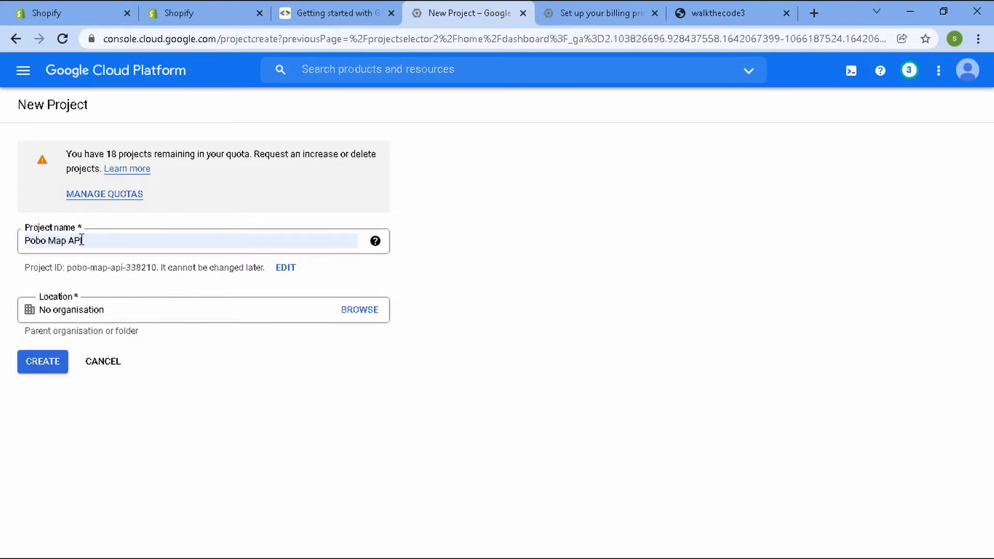
drag(106, 240, 12, 241)
click(215, 392)
click(55, 362)
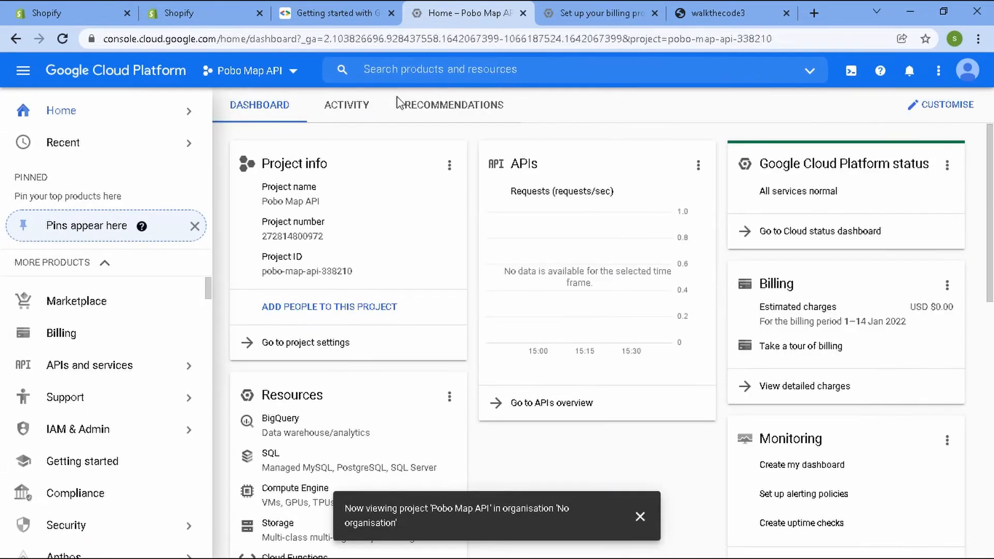
Follow the FAQ's enable-three-APIs link and open the API list for the Pobo Map API project.
click(201, 7)
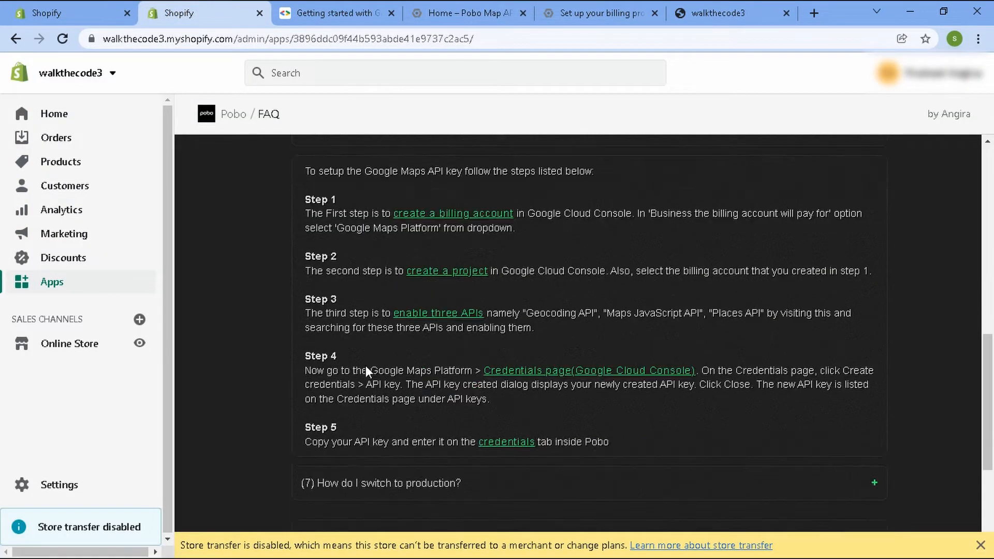
click(462, 315)
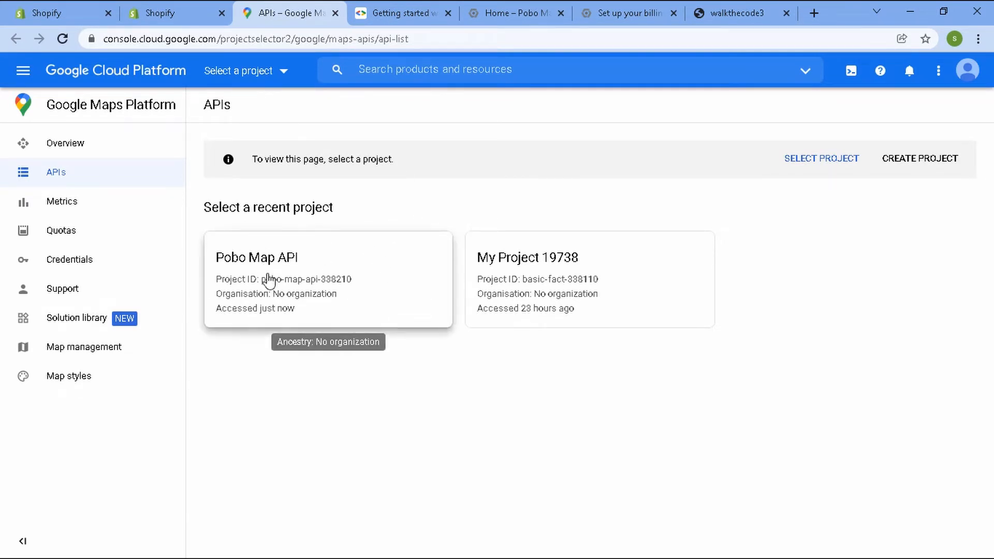
click(350, 291)
Enable the Geocoding API for the project, as listed in the FAQ.
click(185, 17)
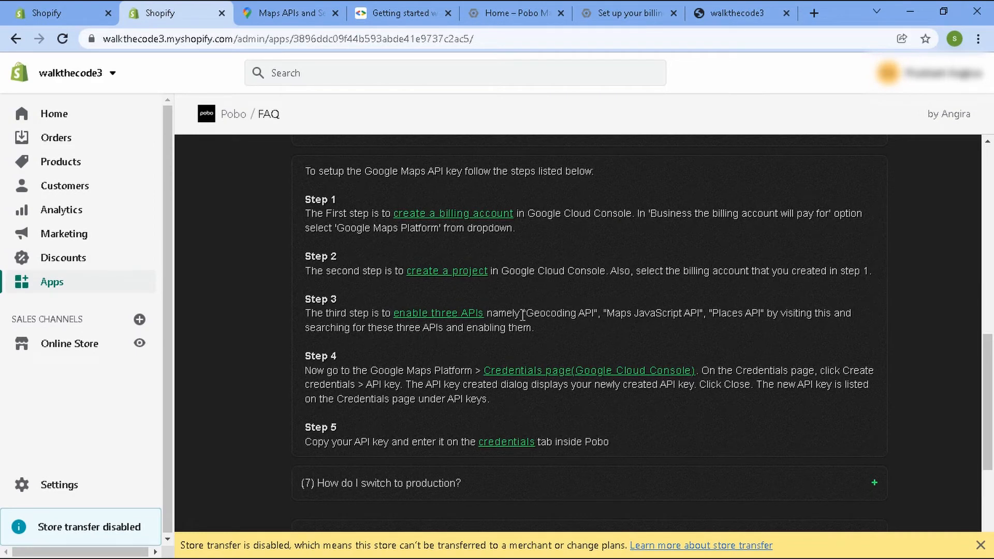
drag(526, 311, 593, 310)
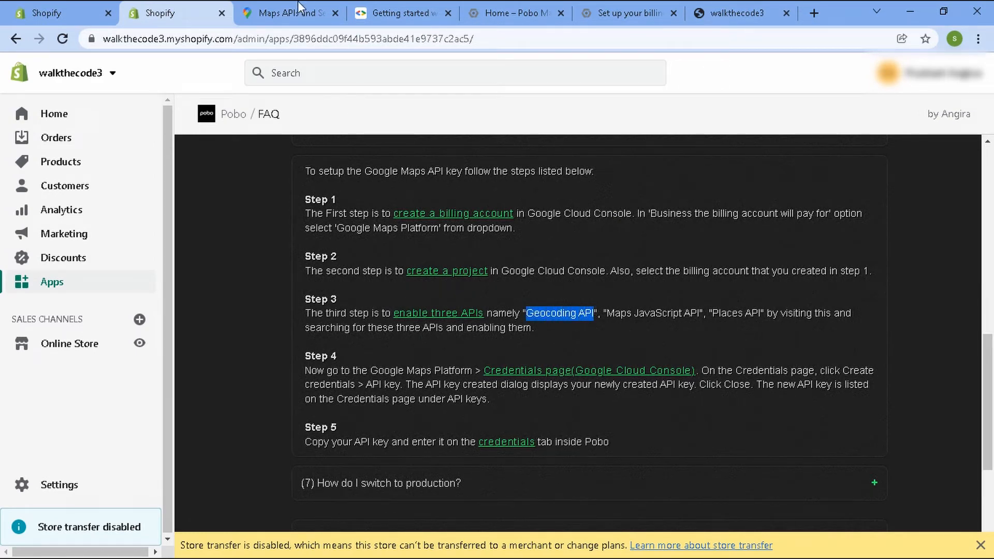
click(298, 4)
scroll(433, 282, down, 4)
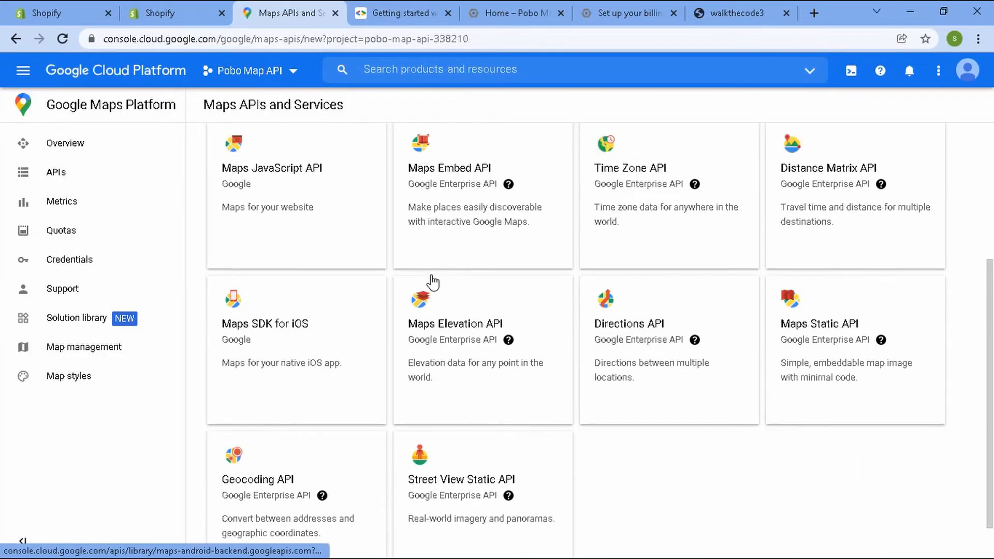
scroll(433, 283, down, 1)
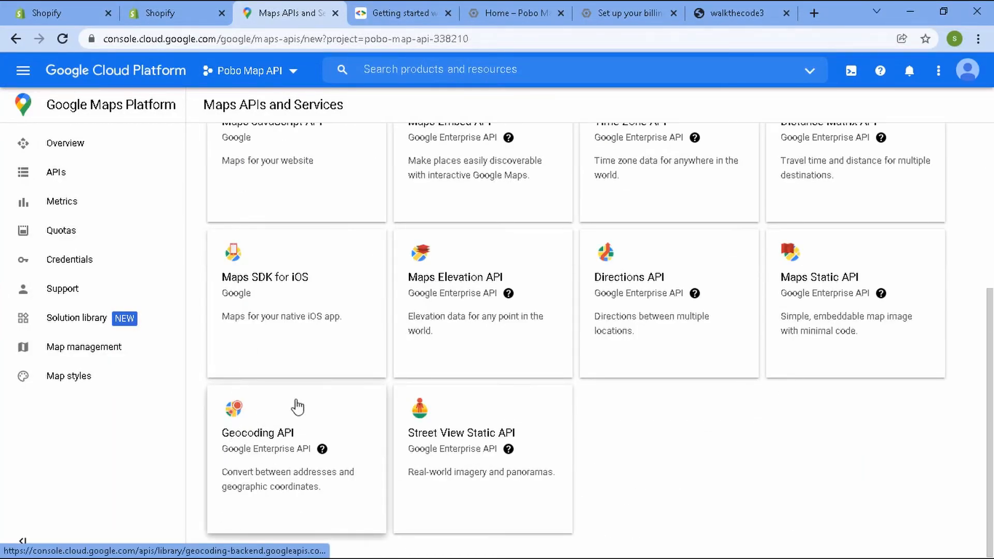
click(274, 438)
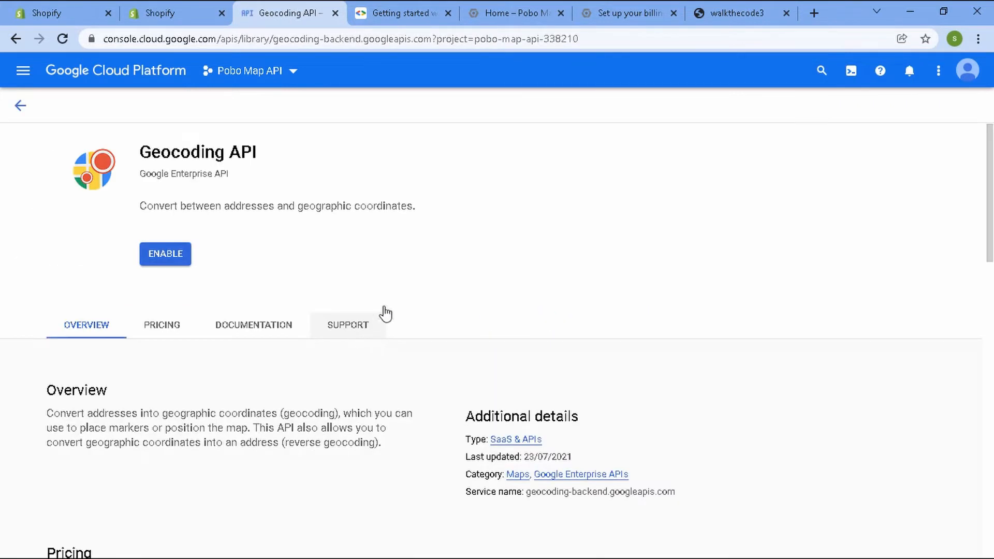
click(176, 255)
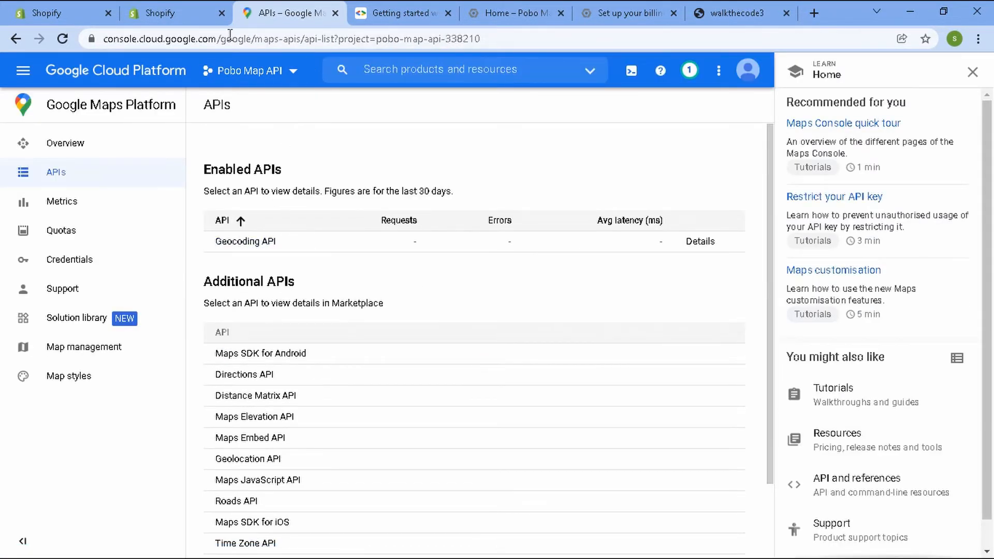
Enable the Maps JavaScript API for the project, as listed in the FAQ.
click(174, 2)
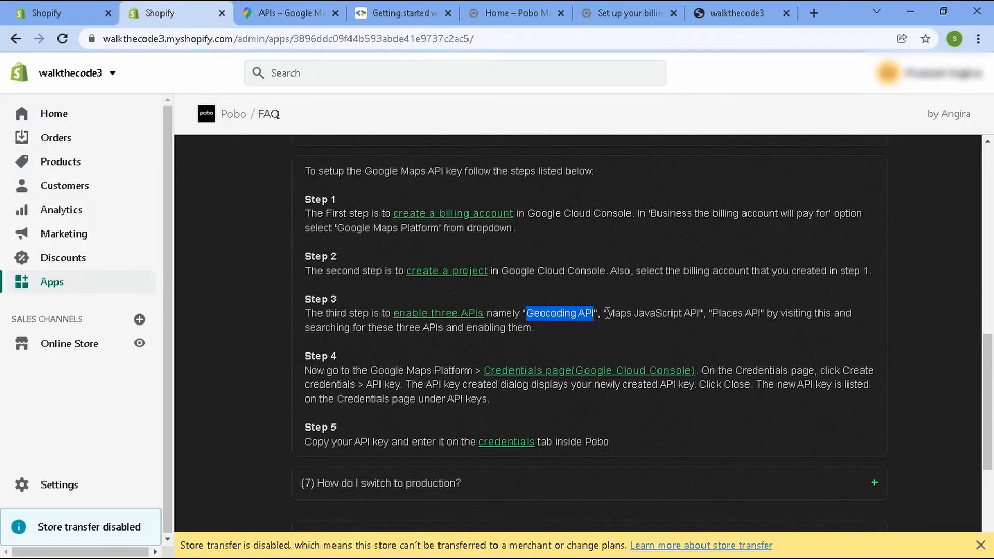
drag(608, 313, 704, 310)
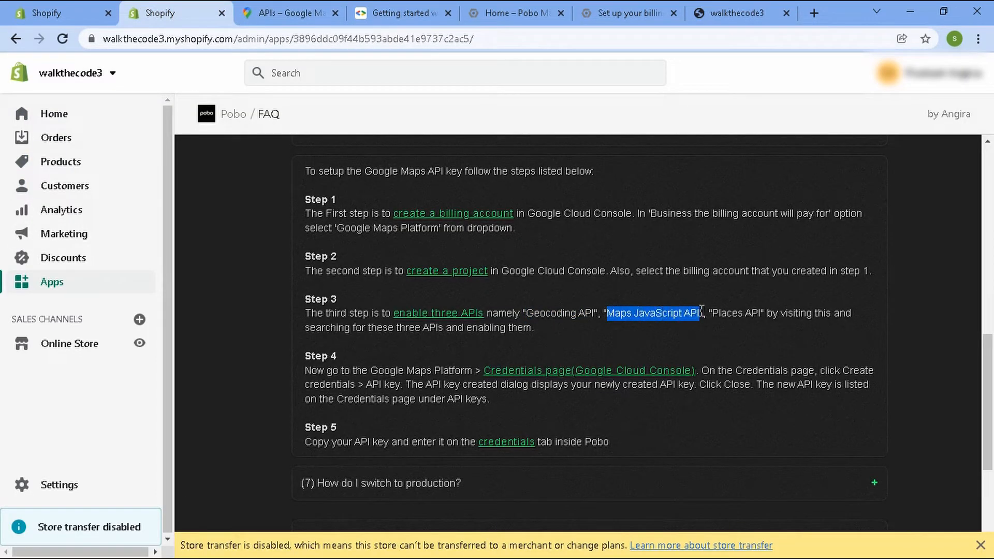
click(305, 9)
scroll(366, 311, down, 2)
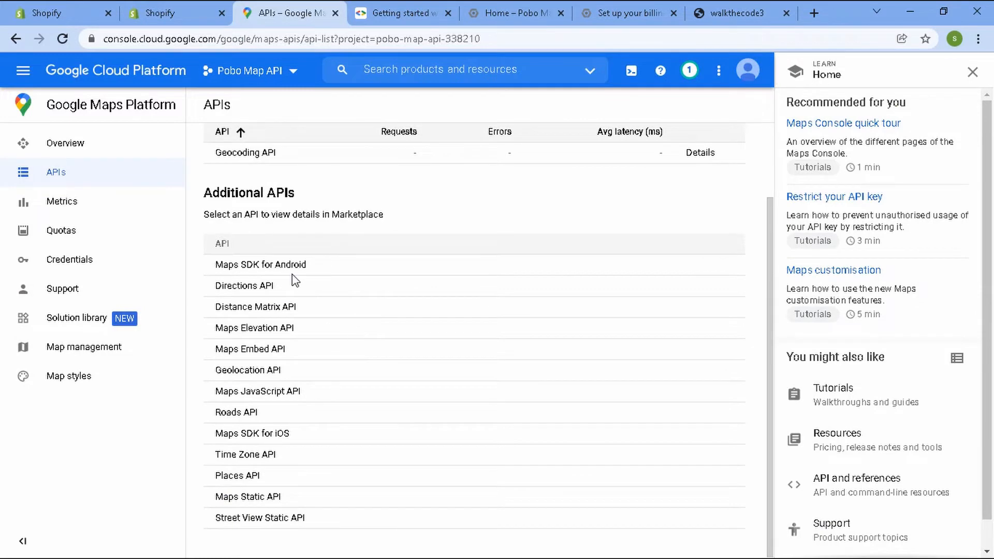
click(284, 394)
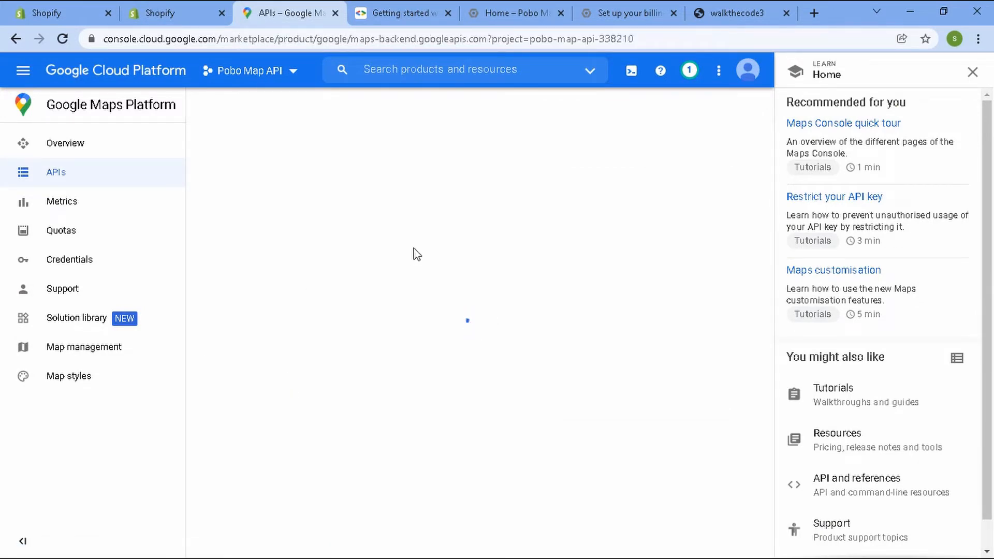
click(178, 260)
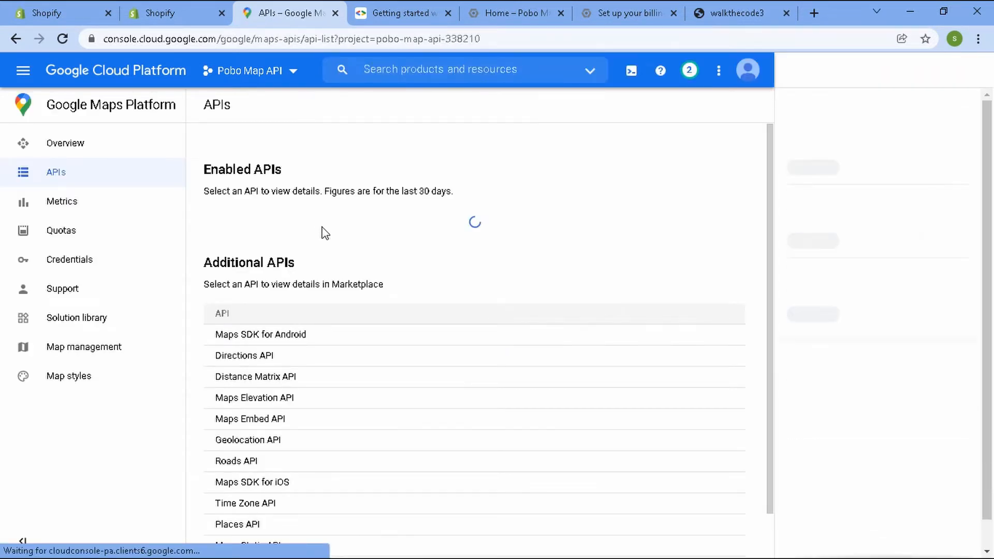
Enable the Places API for the project, as listed in the FAQ.
click(171, 12)
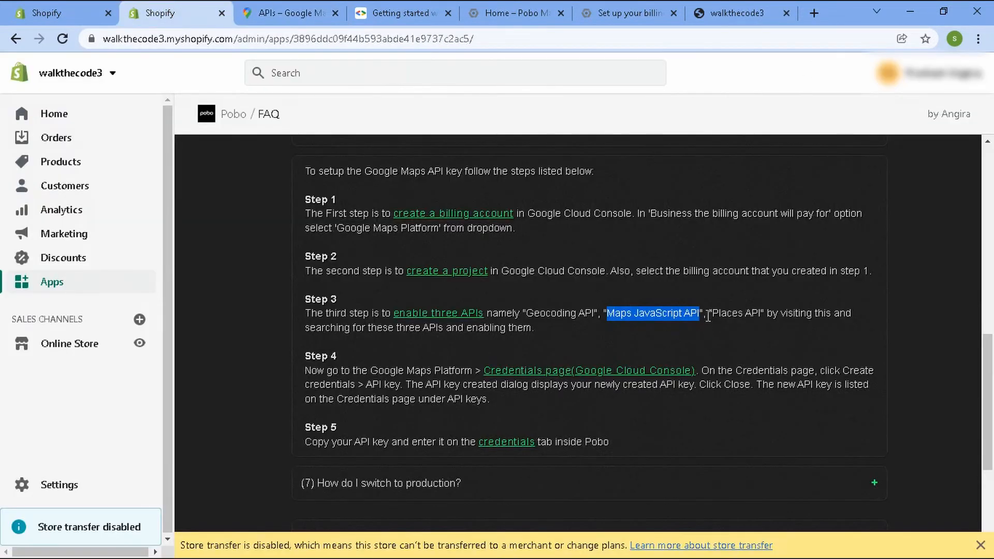
drag(713, 313, 762, 313)
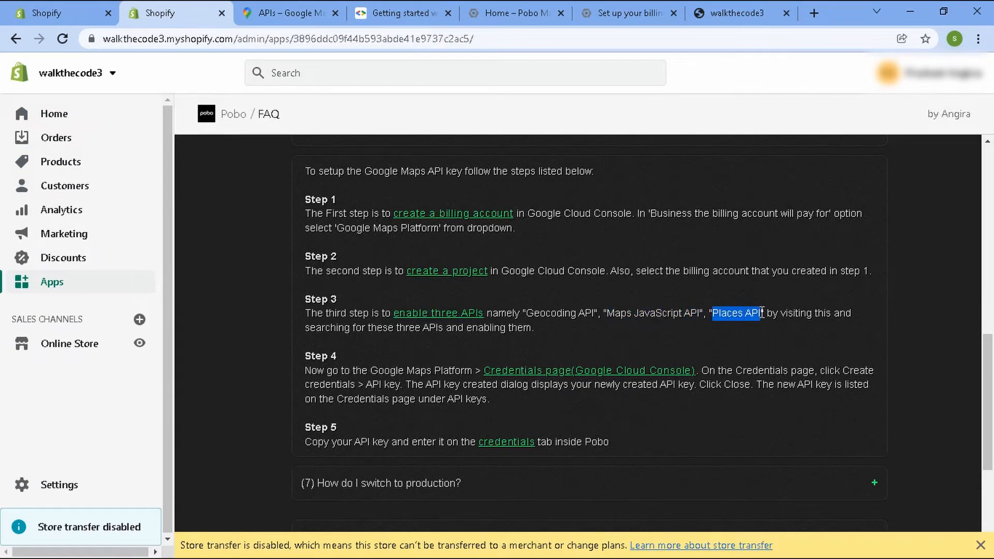
click(288, 8)
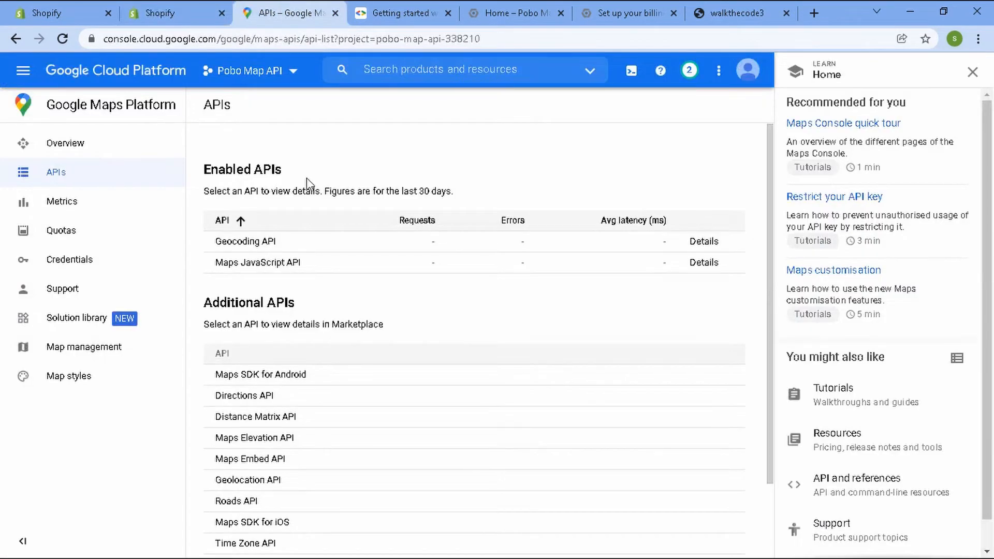
scroll(371, 376, down, 2)
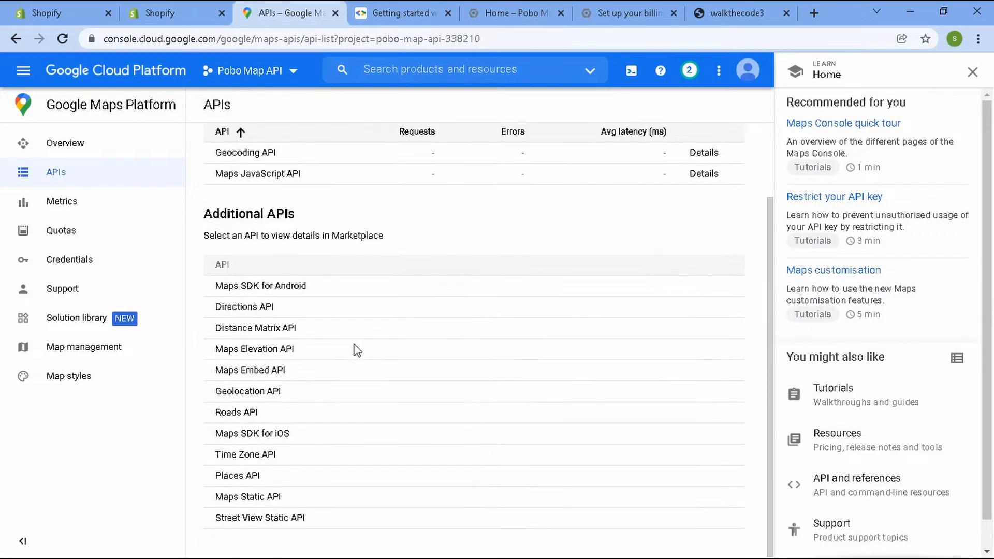
click(248, 479)
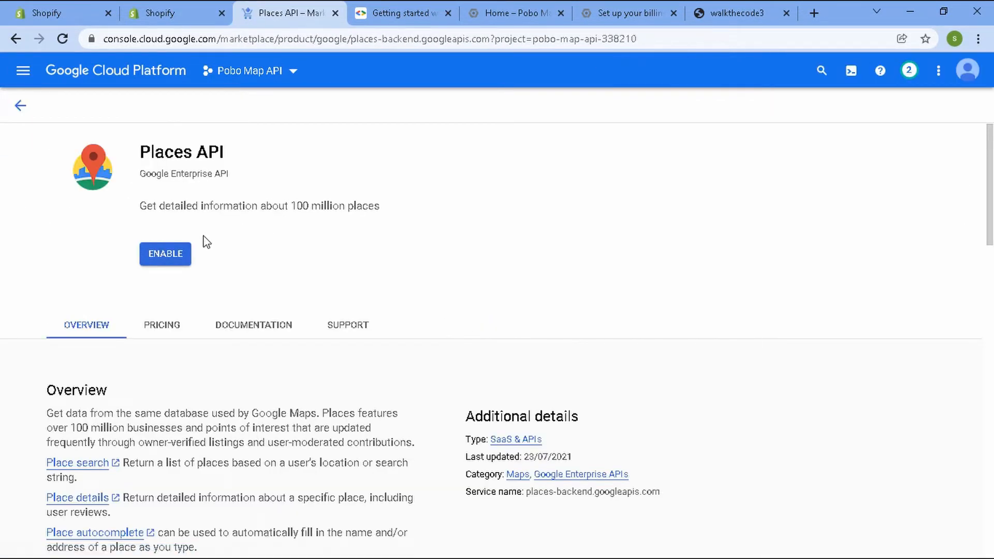
click(165, 255)
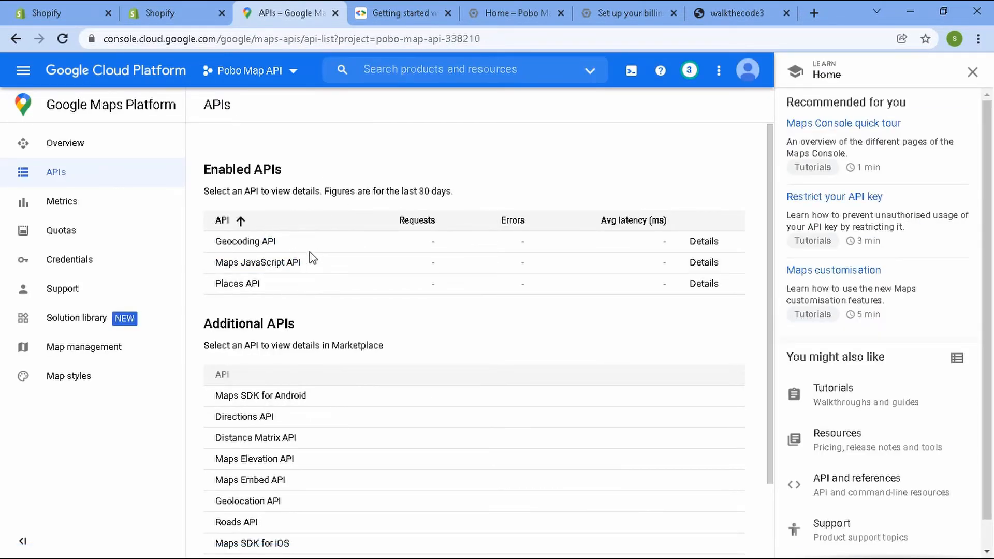
Follow the FAQ's Credentials page link and open it for the Pobo Map API project.
click(172, 11)
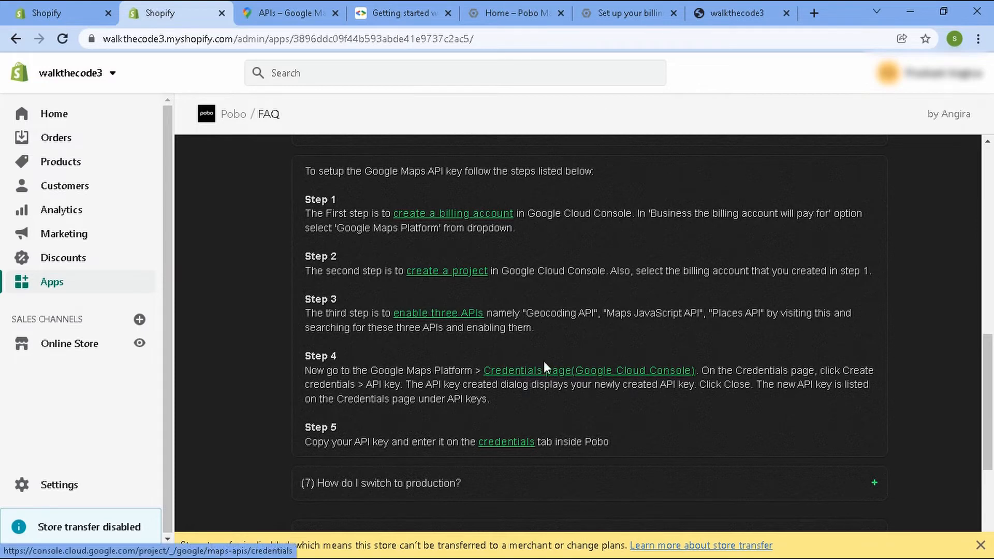
click(544, 381)
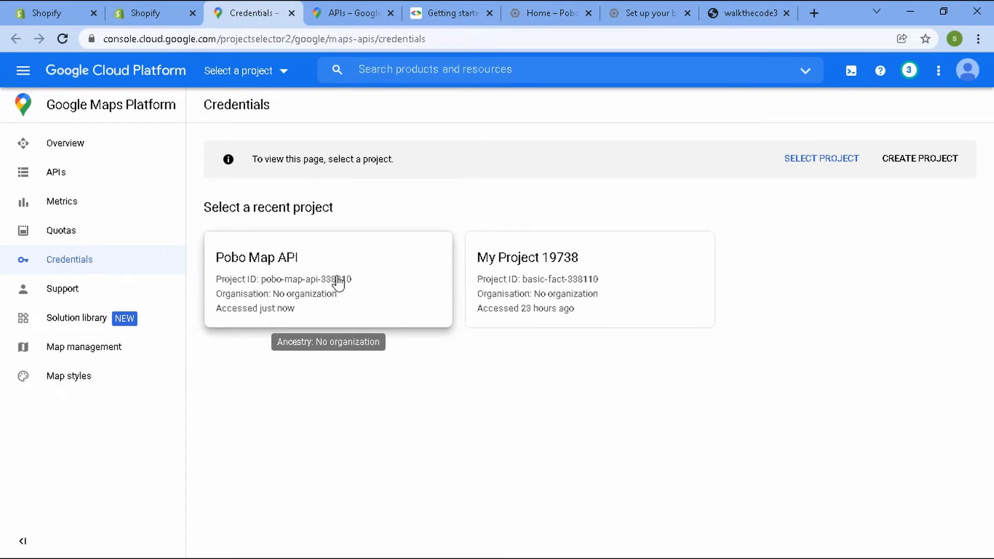
click(290, 273)
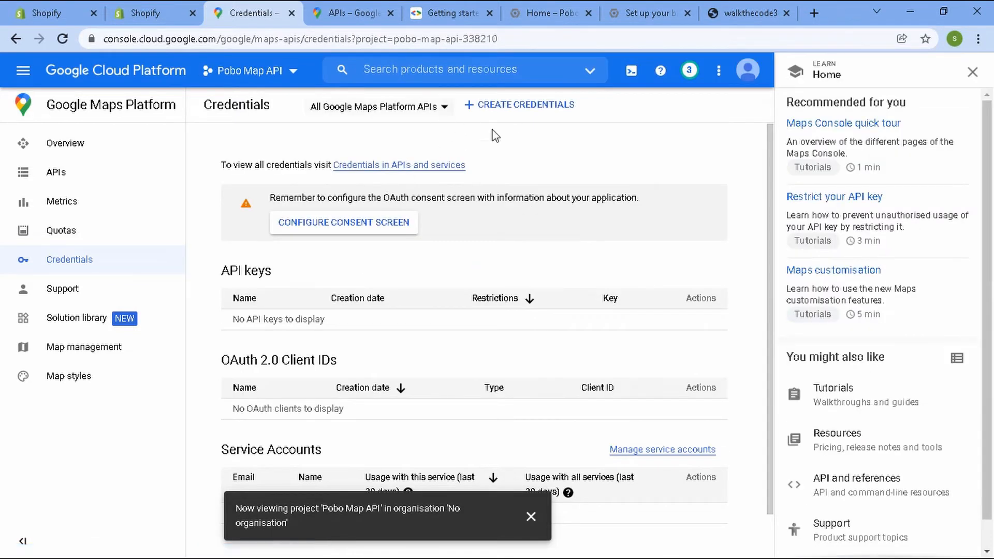
Create a new API key credential, copy the key and close the dialog.
click(515, 110)
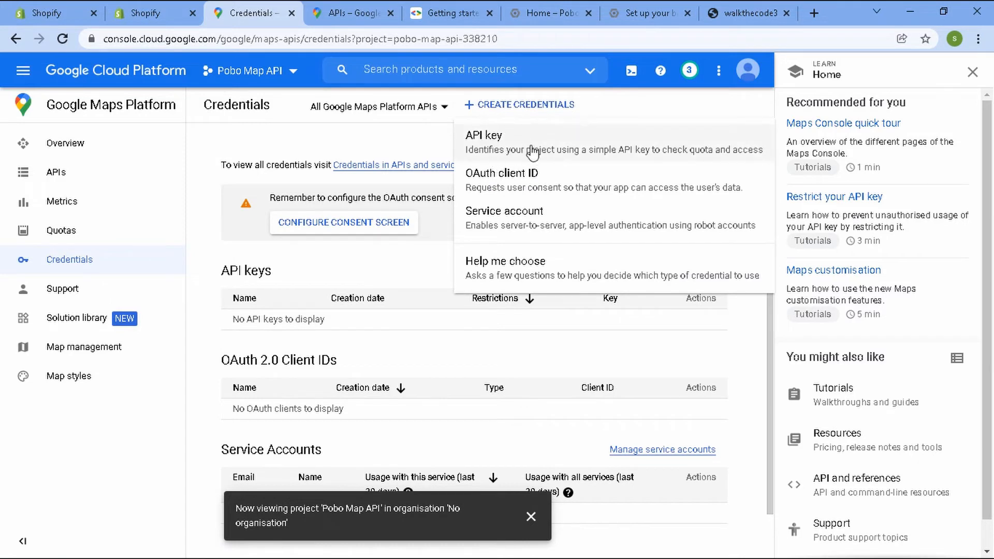
click(502, 140)
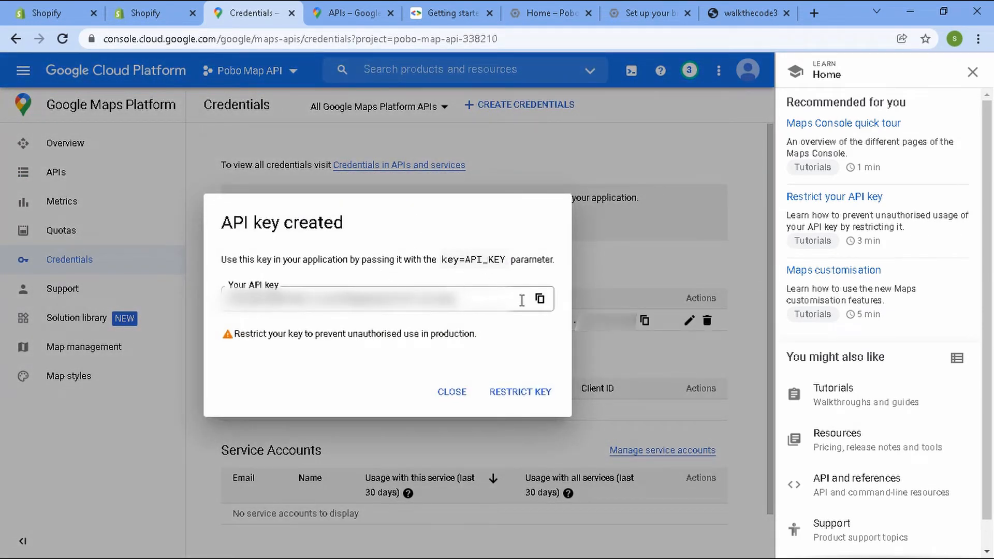
click(540, 300)
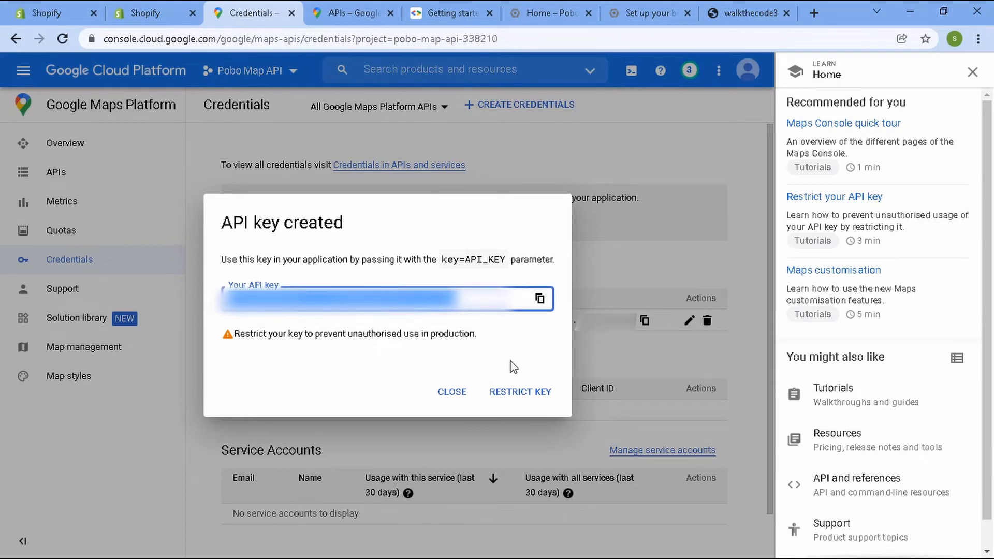
click(542, 300)
click(452, 394)
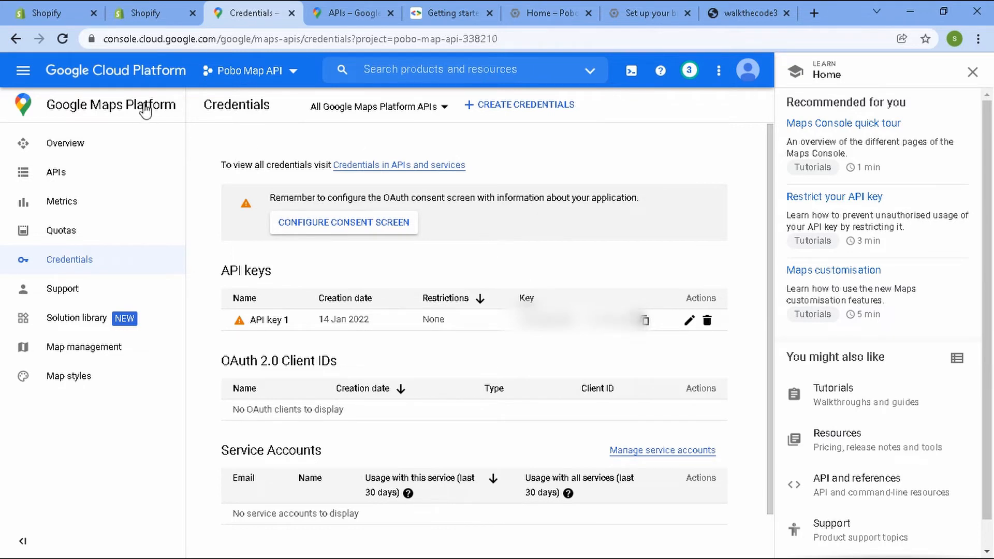
Paste the API key into the Google Map API Key field on Pobo's Credentials tab and save.
click(155, 14)
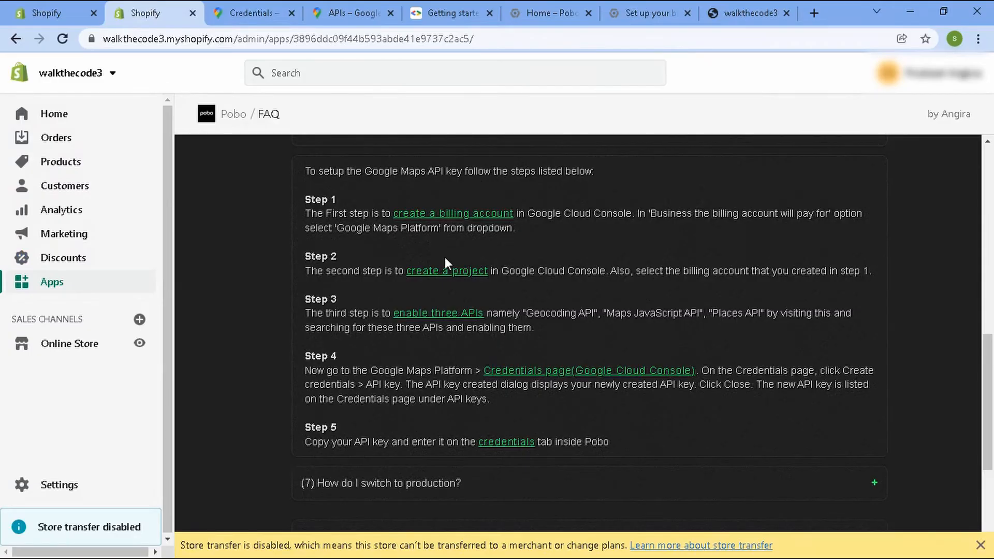
scroll(411, 296, down, 1)
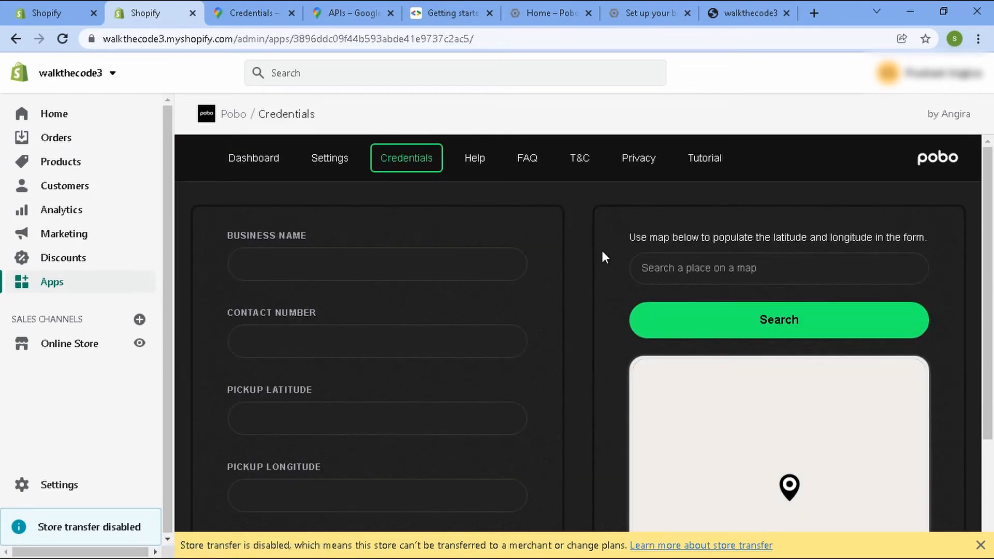
scroll(589, 250, down, 3)
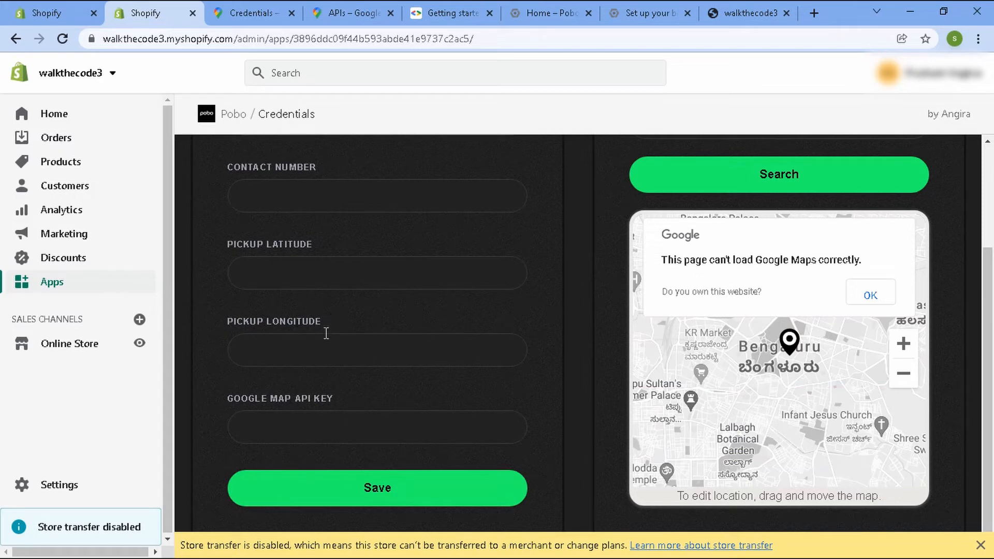
click(314, 429)
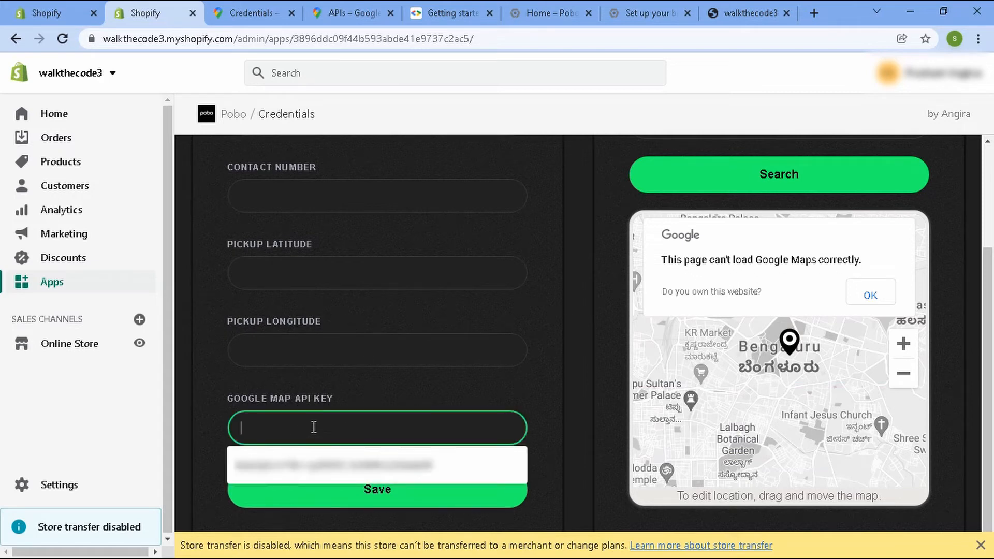
right_click(314, 429)
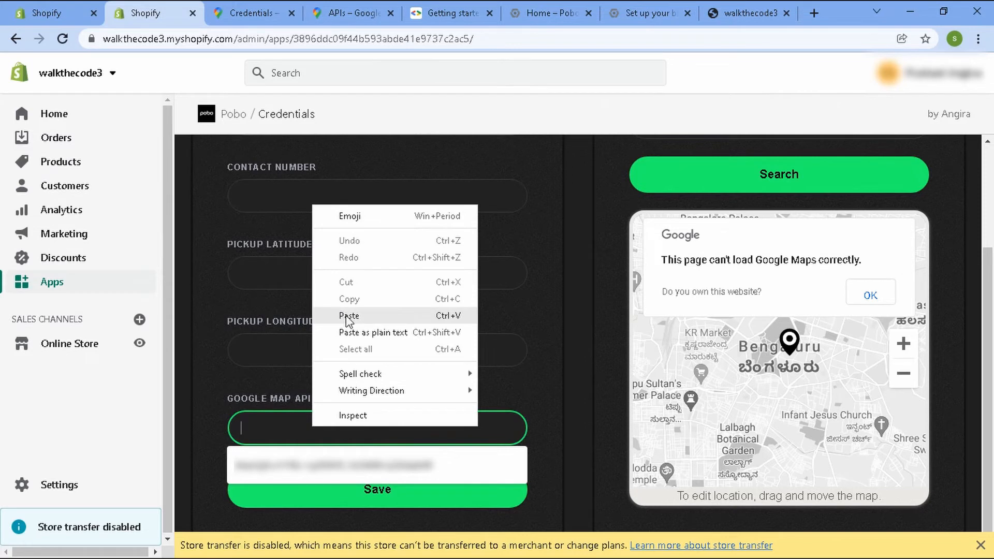
click(342, 321)
click(537, 448)
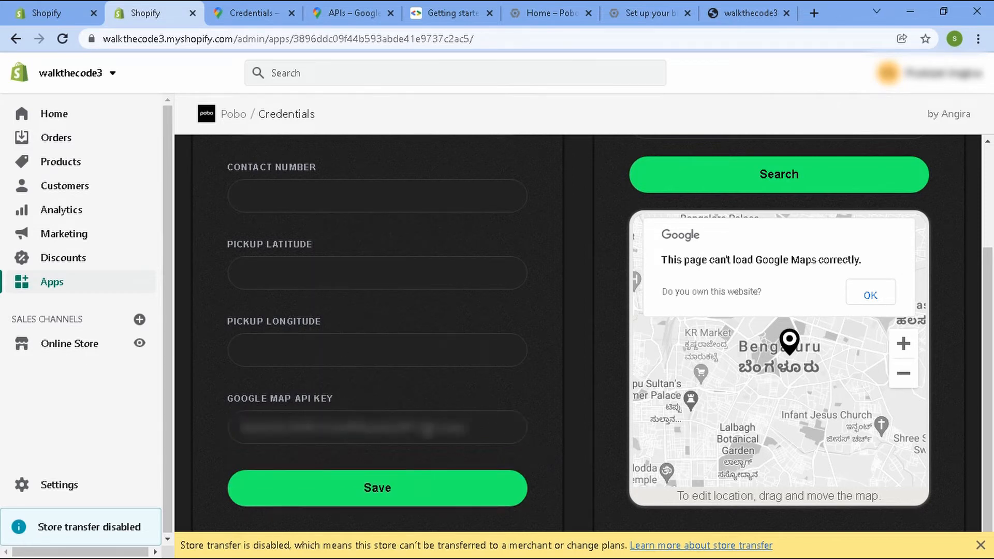
click(387, 497)
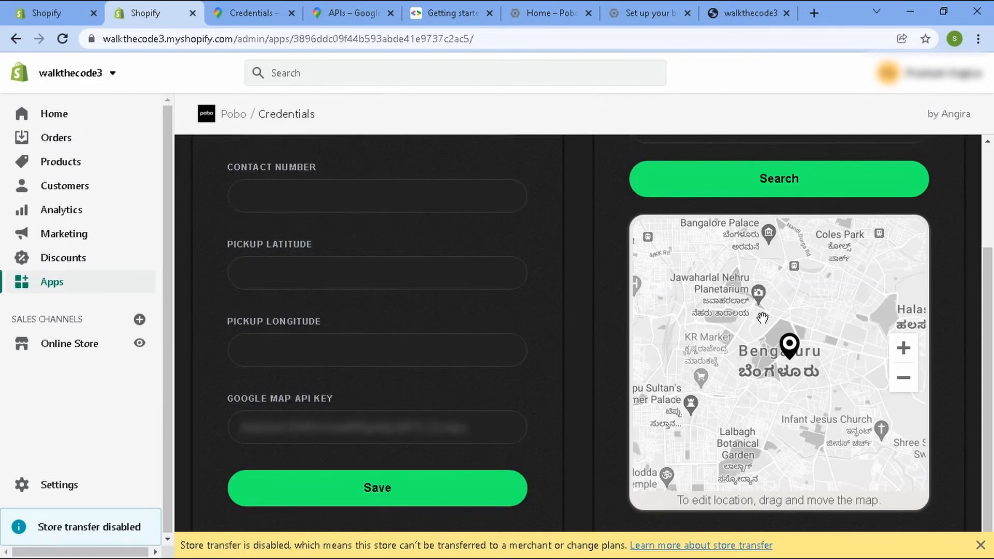
Open Pobo's FAQ tab and expand the question on setting up the Google Maps API key.
scroll(827, 373, up, 2)
scroll(827, 373, down, 2)
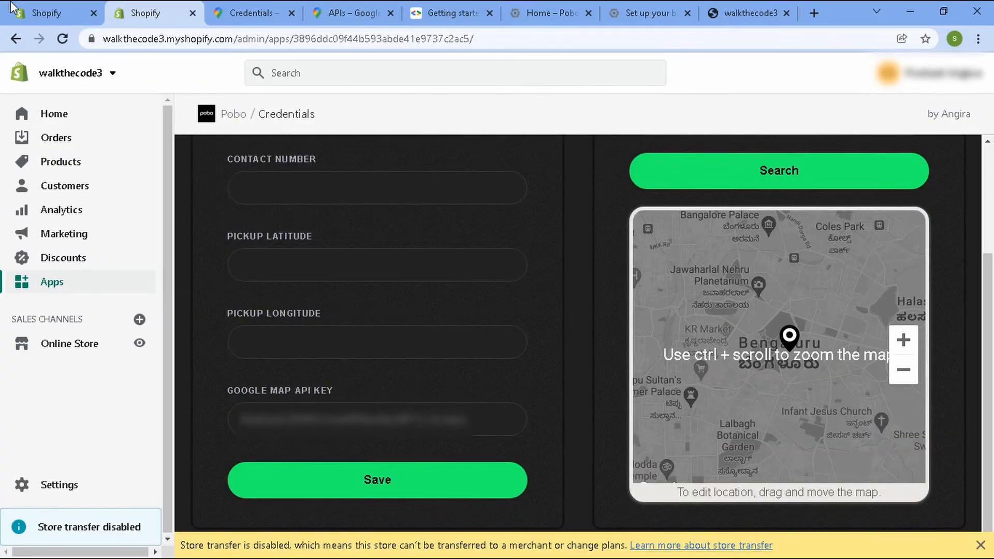
click(52, 7)
click(133, 9)
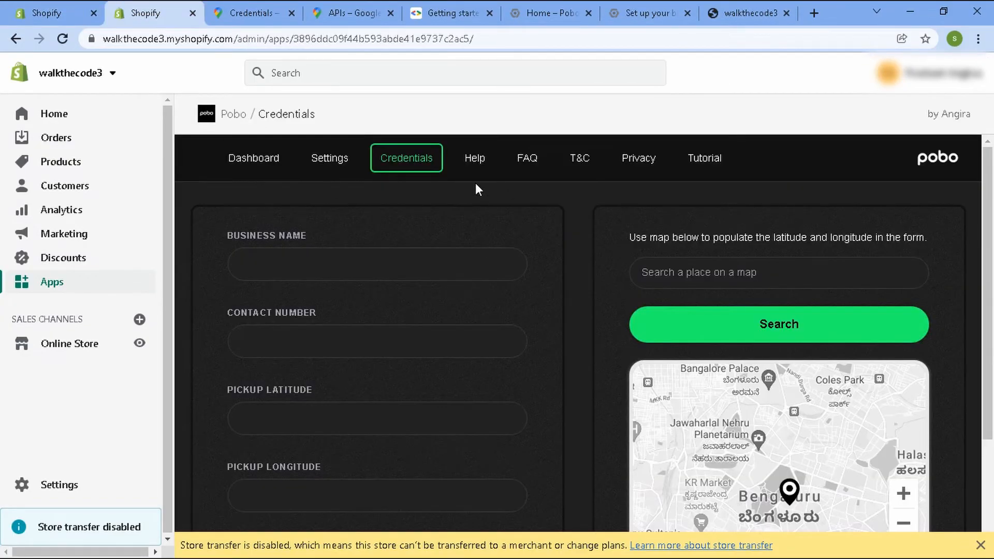
click(525, 170)
scroll(630, 304, down, 3)
click(533, 313)
scroll(528, 314, down, 2)
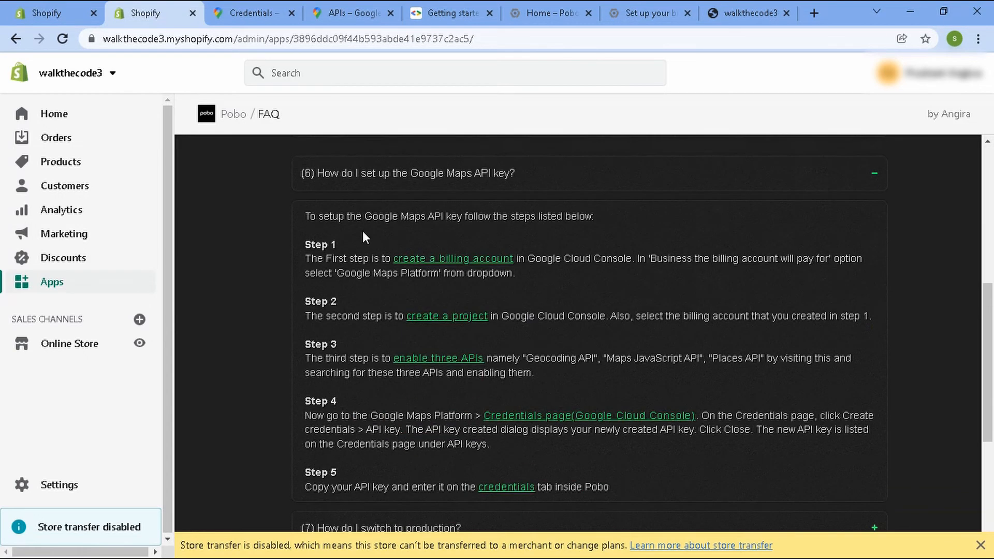
Collapse the Google Maps API key answer and expand the question 'What do I need before getting started?'.
scroll(808, 337, up, 1)
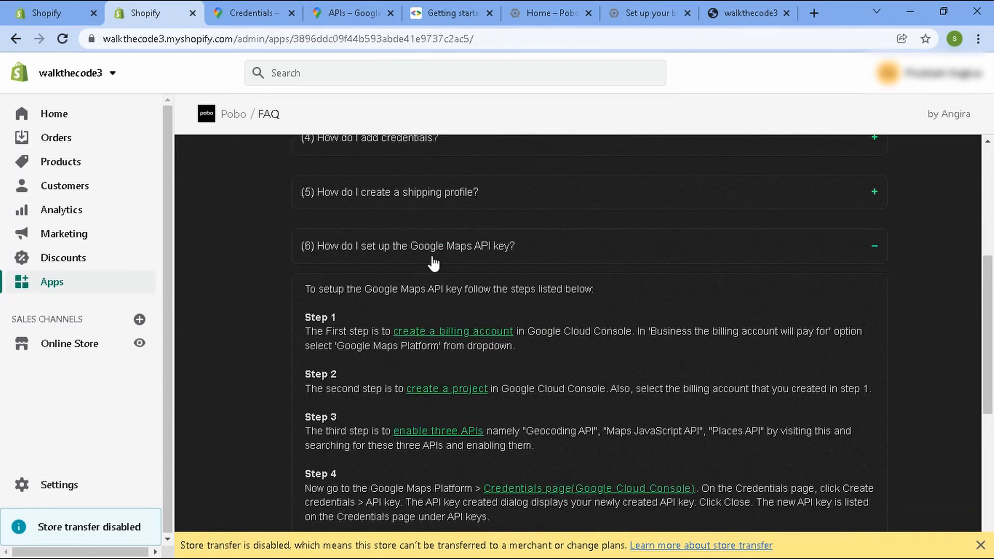
click(859, 257)
scroll(817, 310, up, 3)
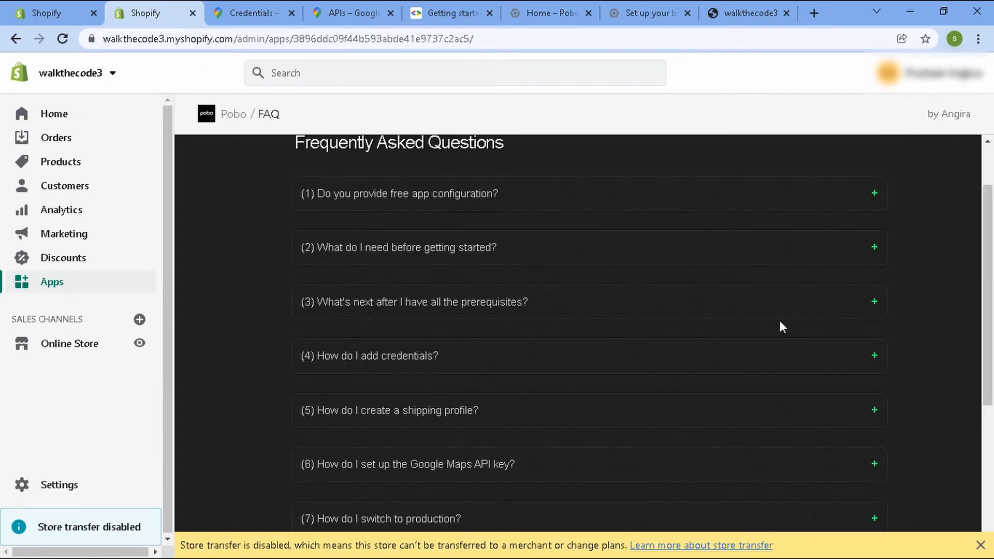
click(858, 254)
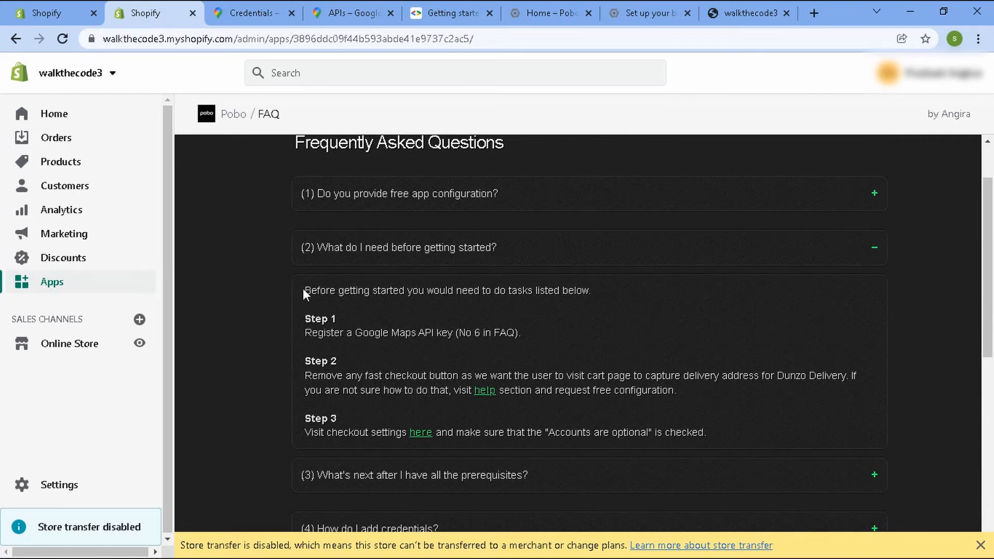
Read through the getting-started prerequisites, highlighting each step's text.
drag(300, 288, 598, 298)
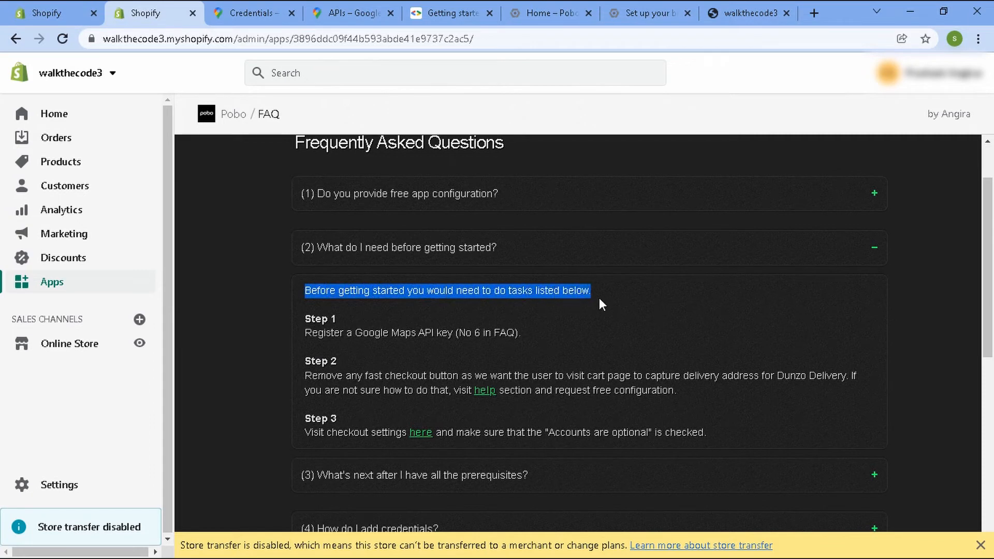
click(598, 297)
drag(300, 319, 462, 339)
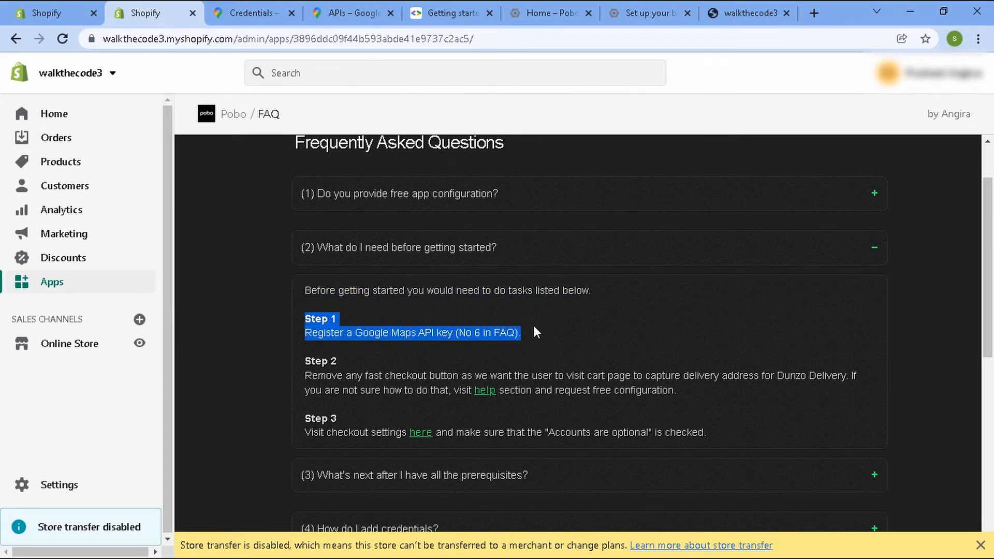
click(521, 338)
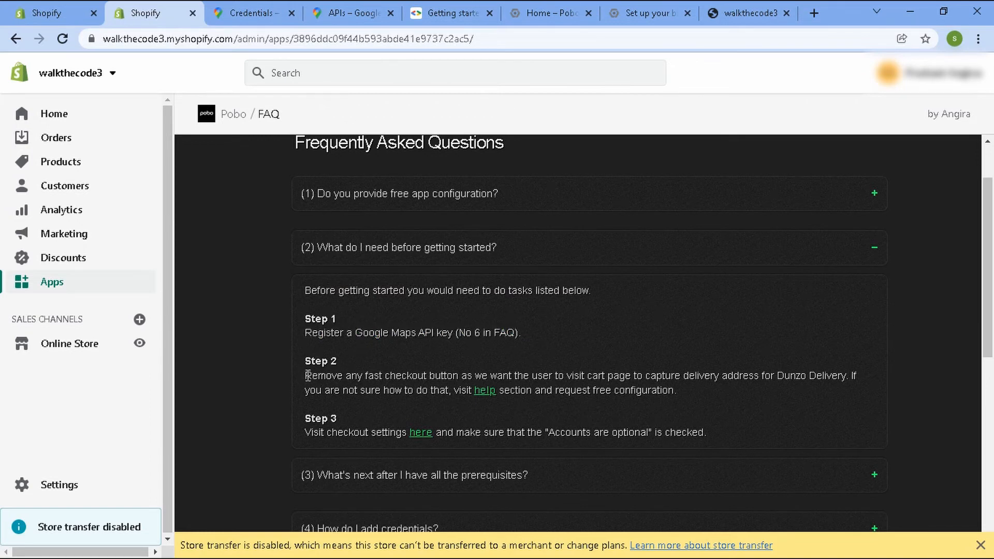
drag(306, 376, 493, 375)
click(498, 366)
Move the storefront tab next to the admin tabs and close the other browser tabs.
drag(722, 10, 254, 6)
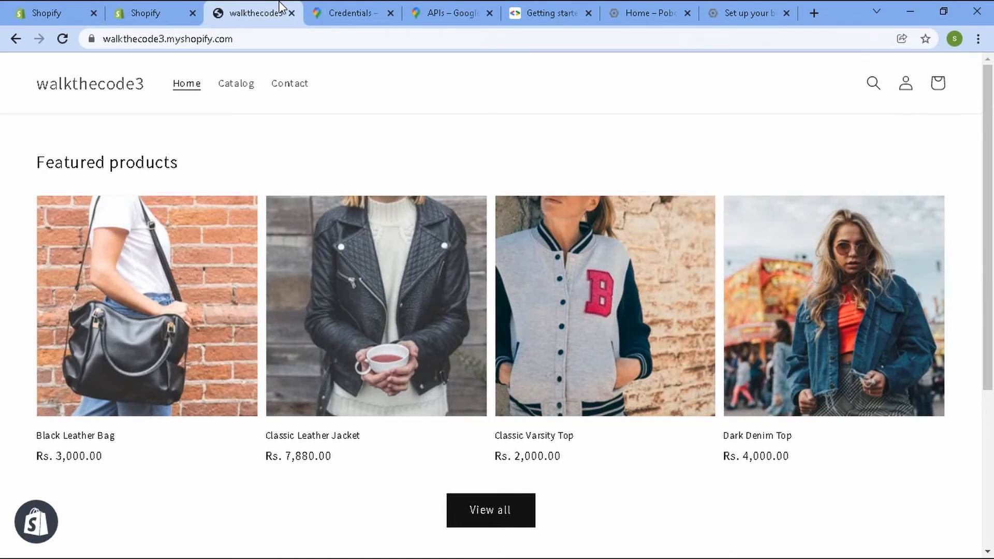
right_click(279, 7)
click(364, 220)
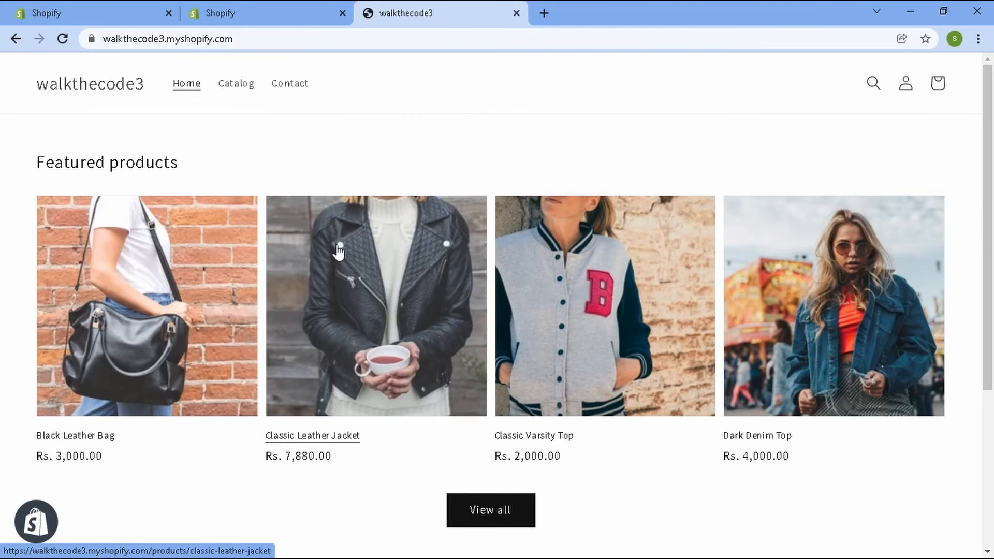
Open the Classic Leather Jacket product in the storefront, add it to the cart, and close the cart popup.
click(357, 306)
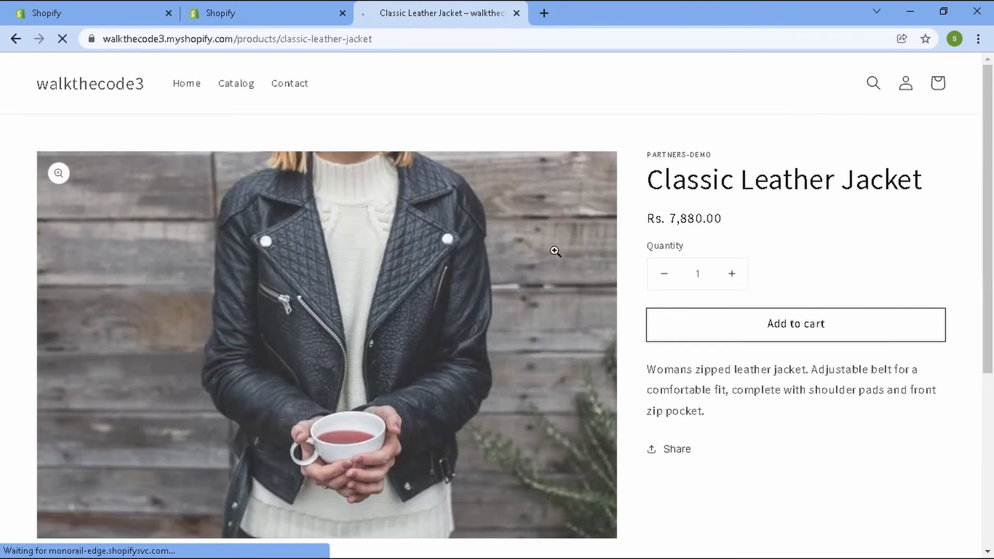
click(771, 327)
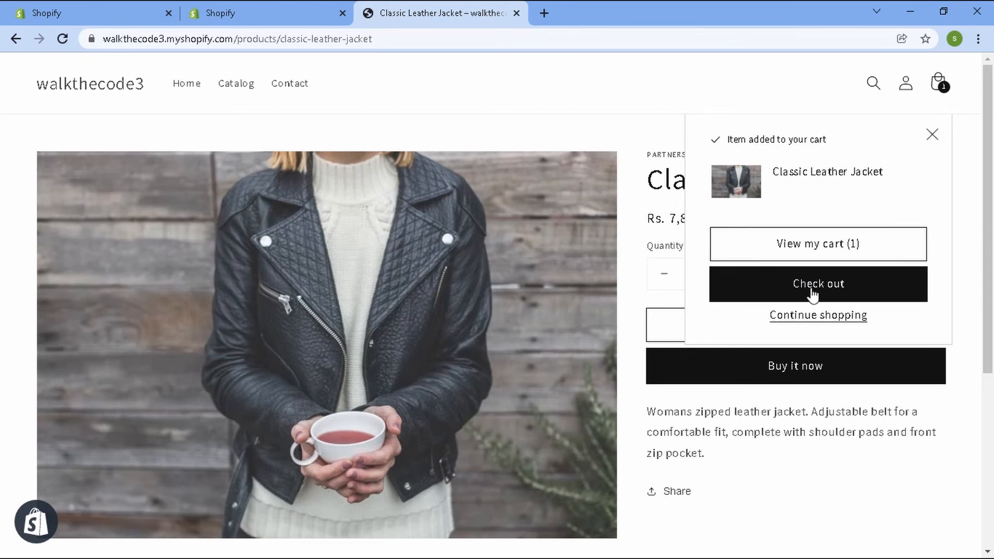
click(932, 137)
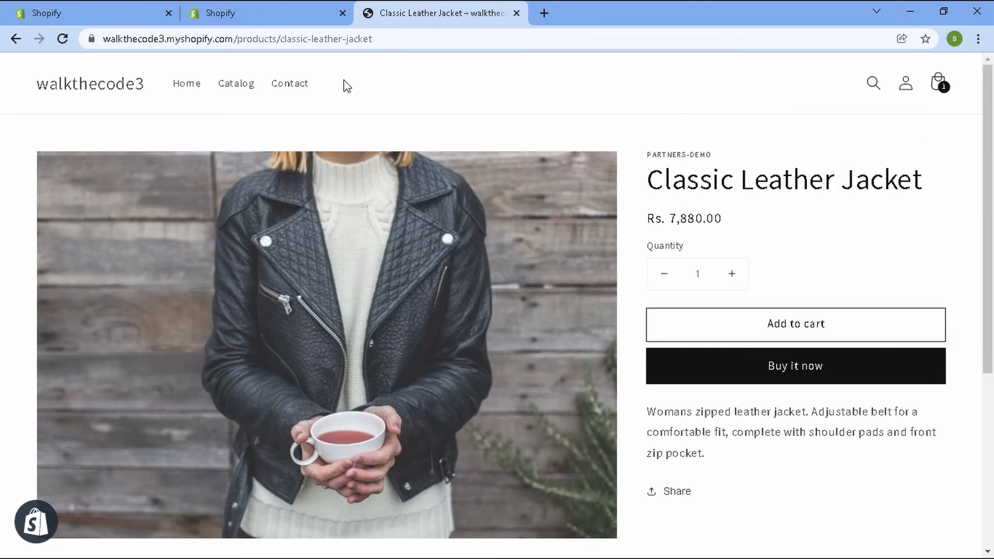
Follow the FAQ's checkout settings link and review the Customer accounts options, then return to Pobo's FAQ.
click(266, 8)
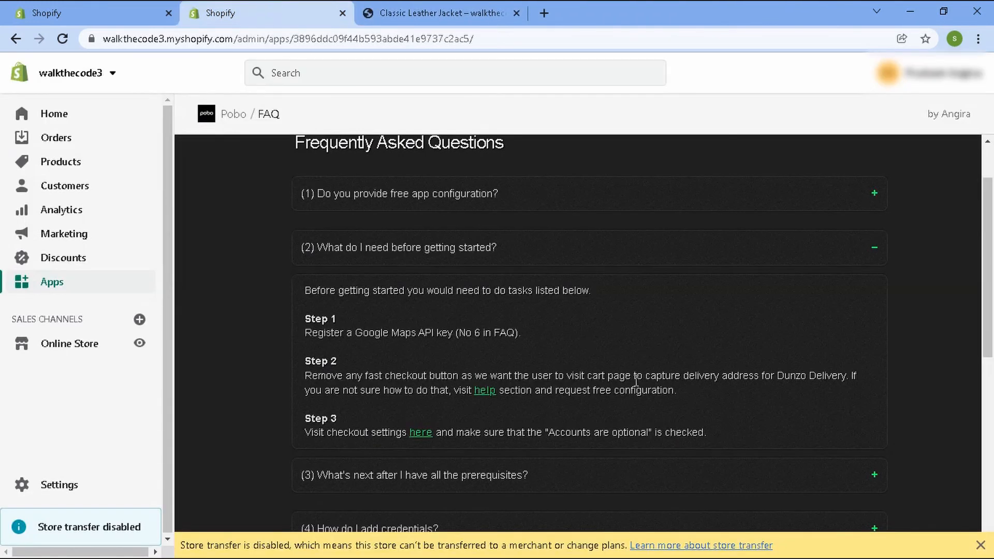
scroll(635, 382, down, 1)
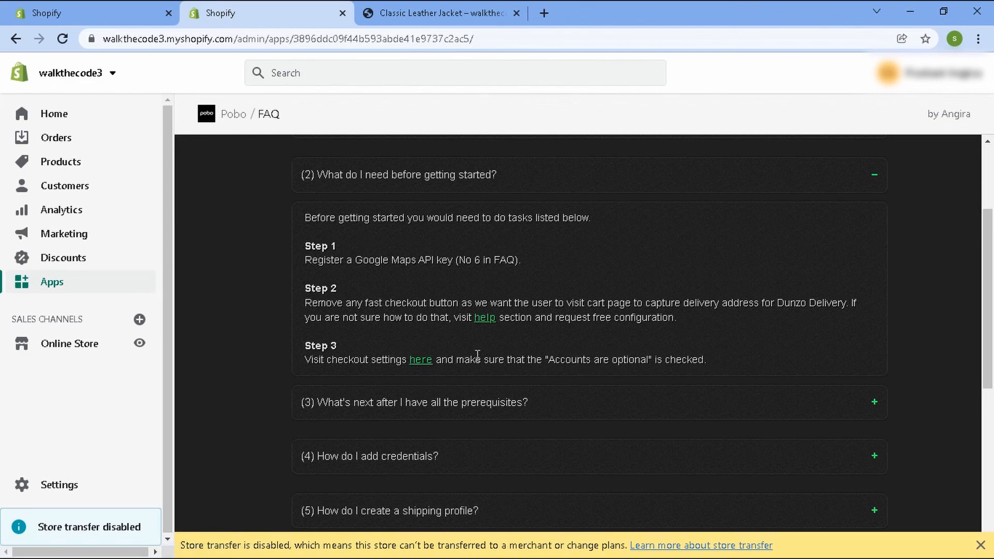
click(425, 361)
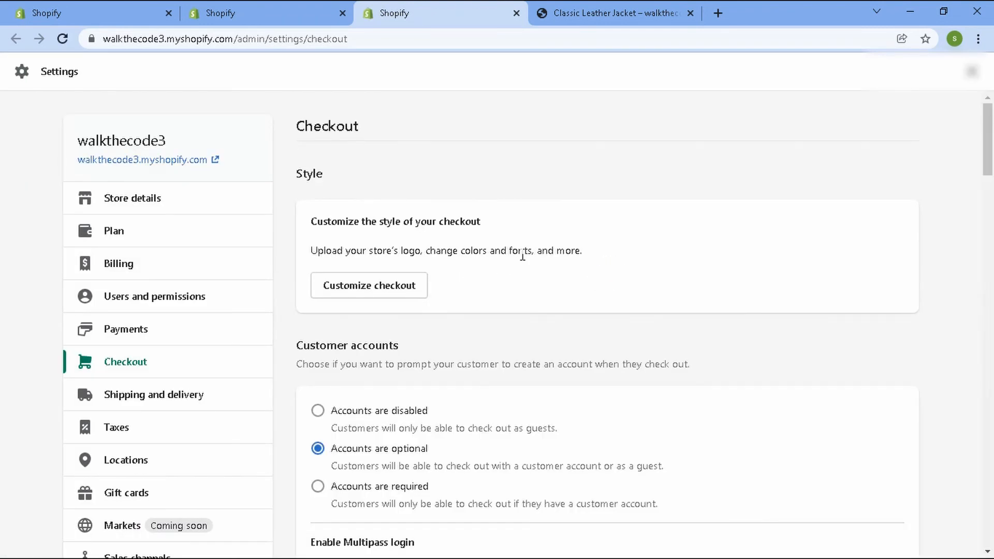
scroll(523, 256, down, 3)
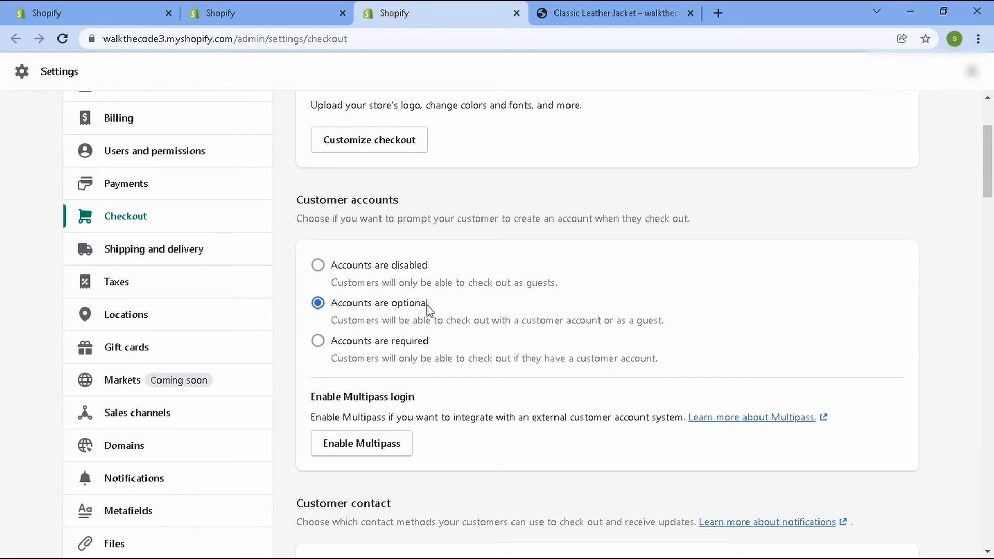
click(262, 7)
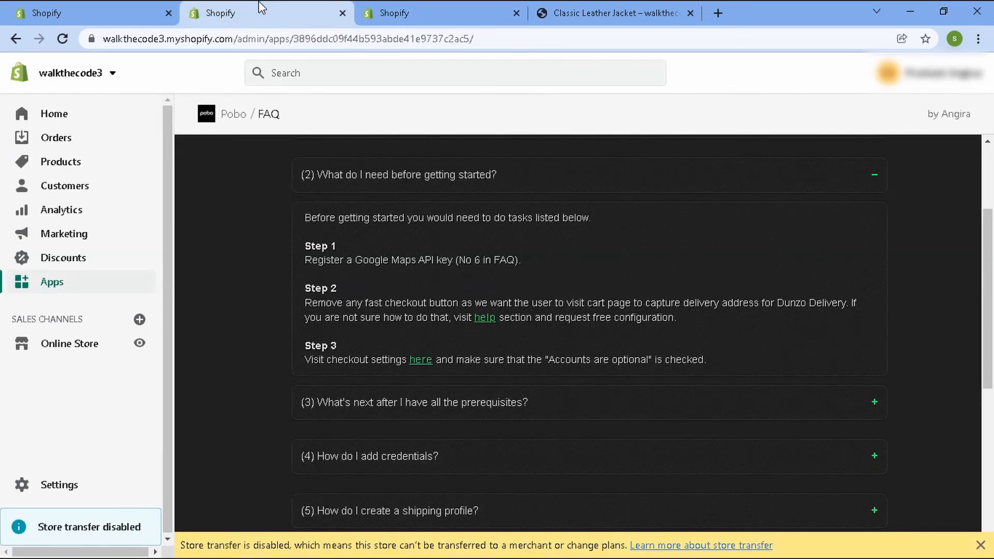